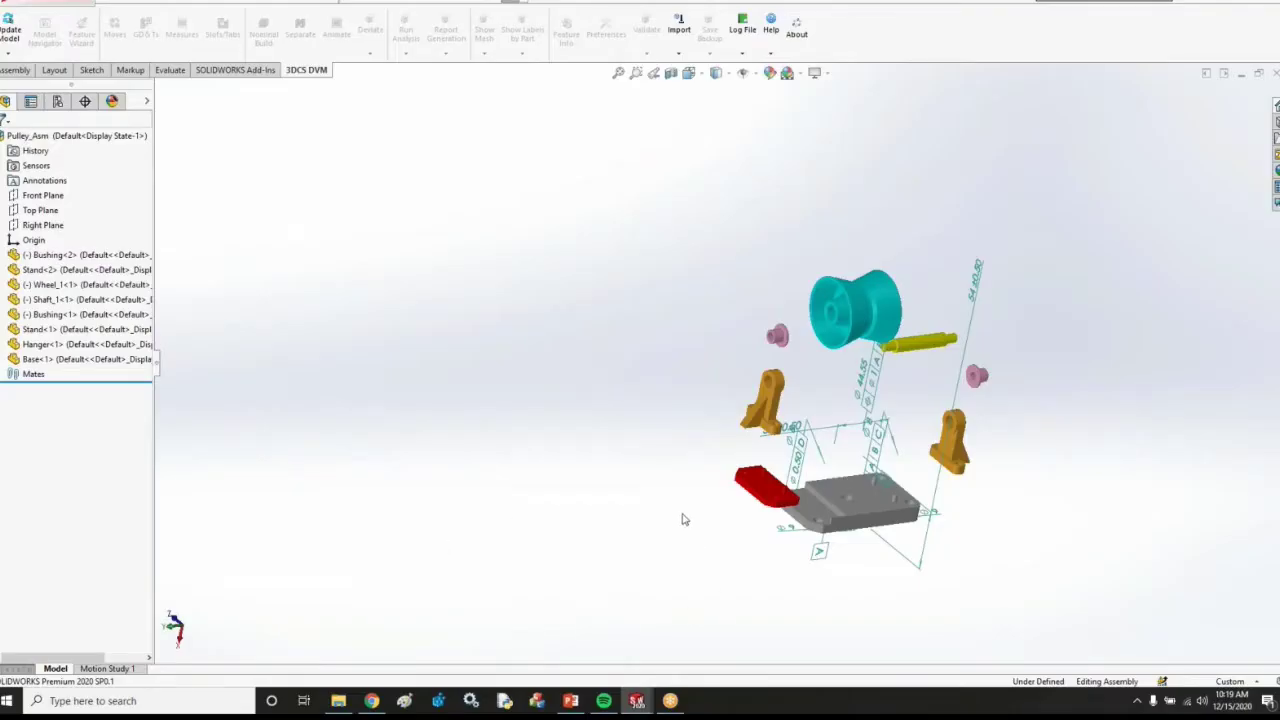
Orbit the exploded pulley assembly, then initialize the 3DCS model with Update Model
{"action": "mouse_move", "coordinate": [606, 420]}
{"action": "middle_mouse_down"}
{"action": "mouse_move", "coordinate": [629, 420]}
{"action": "mouse_move", "coordinate": [609, 400]}
{"action": "middle_mouse_up"}
{"action": "middle_click_drag", "start_coordinate": [789, 426], "coordinate": [770, 420]}
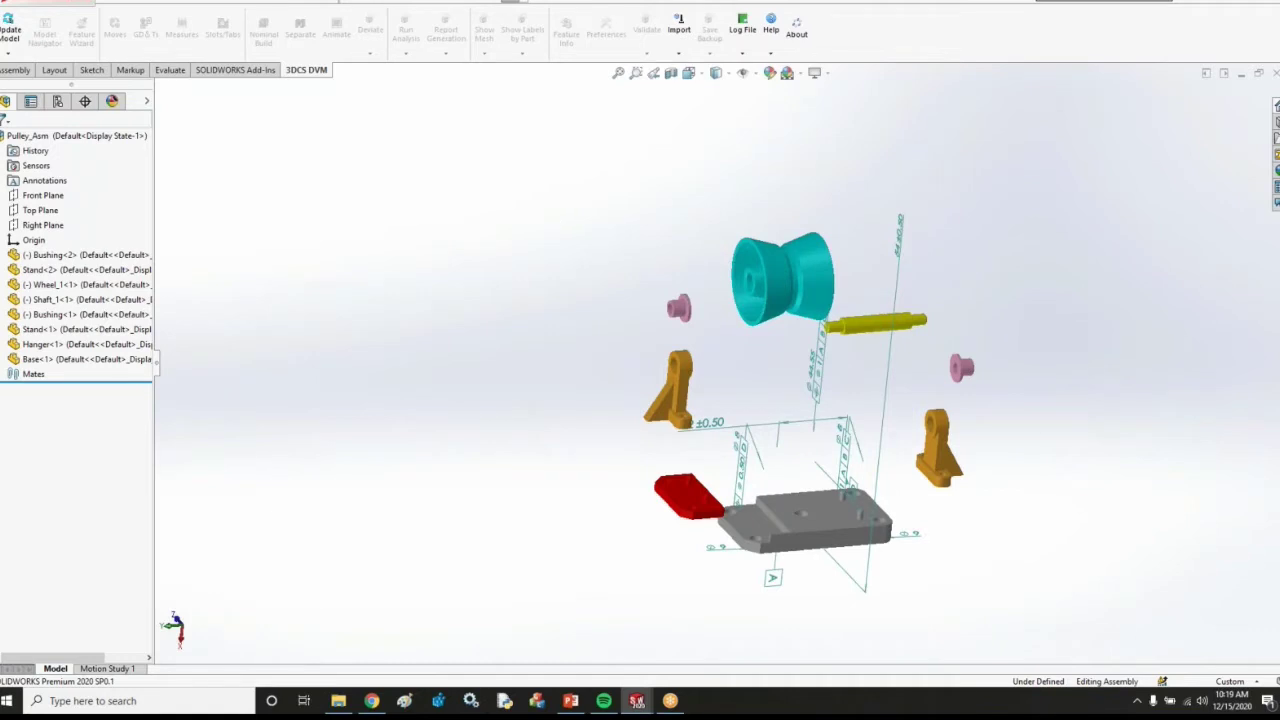
{"action": "left_click", "coordinate": [8, 30]}
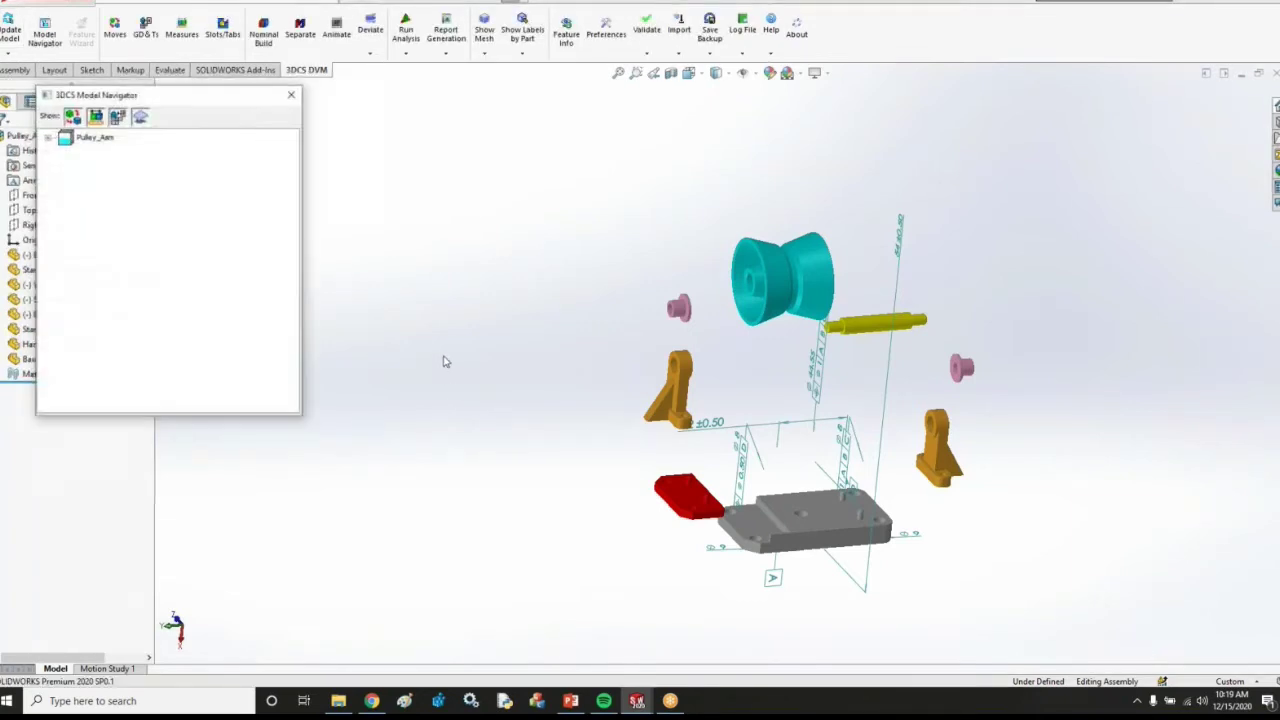
Place the Model Navigator beside the model and expand Pulley_Asm's Parts (8) group
{"action": "left_click_drag", "start_coordinate": [167, 98], "coordinate": [304, 170]}
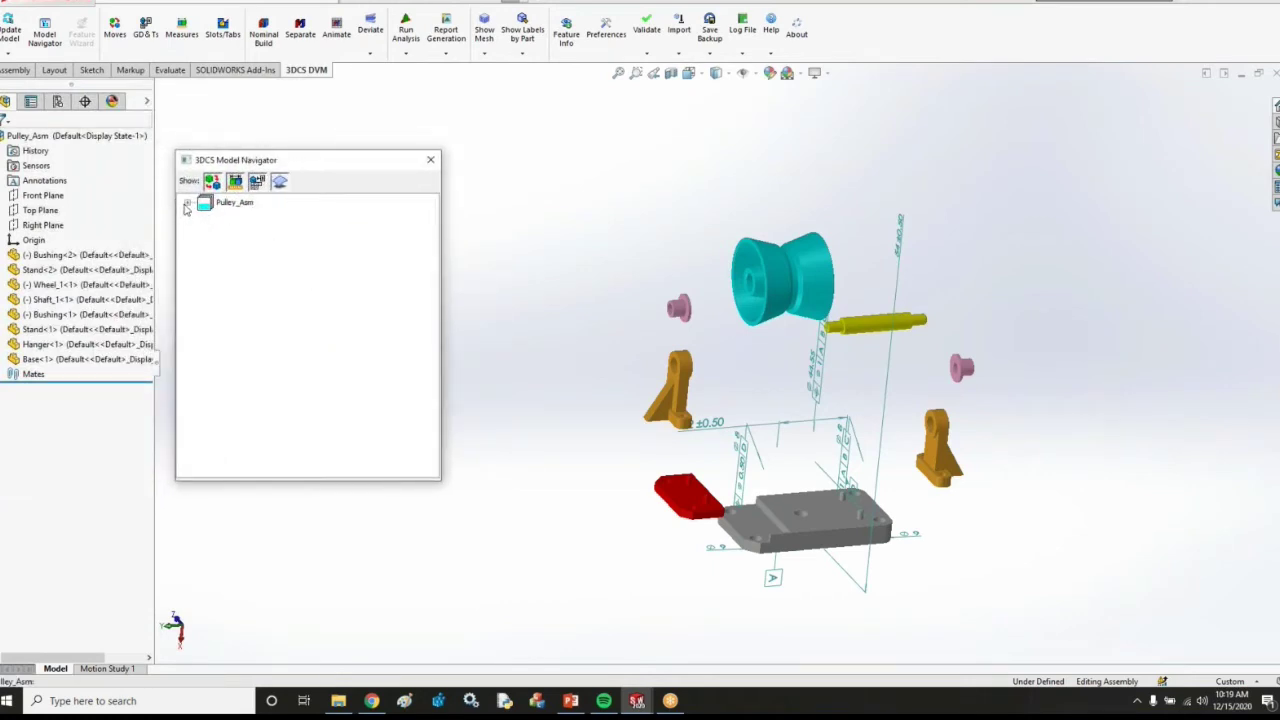
{"action": "left_click", "coordinate": [186, 204]}
{"action": "double_click", "coordinate": [249, 218]}
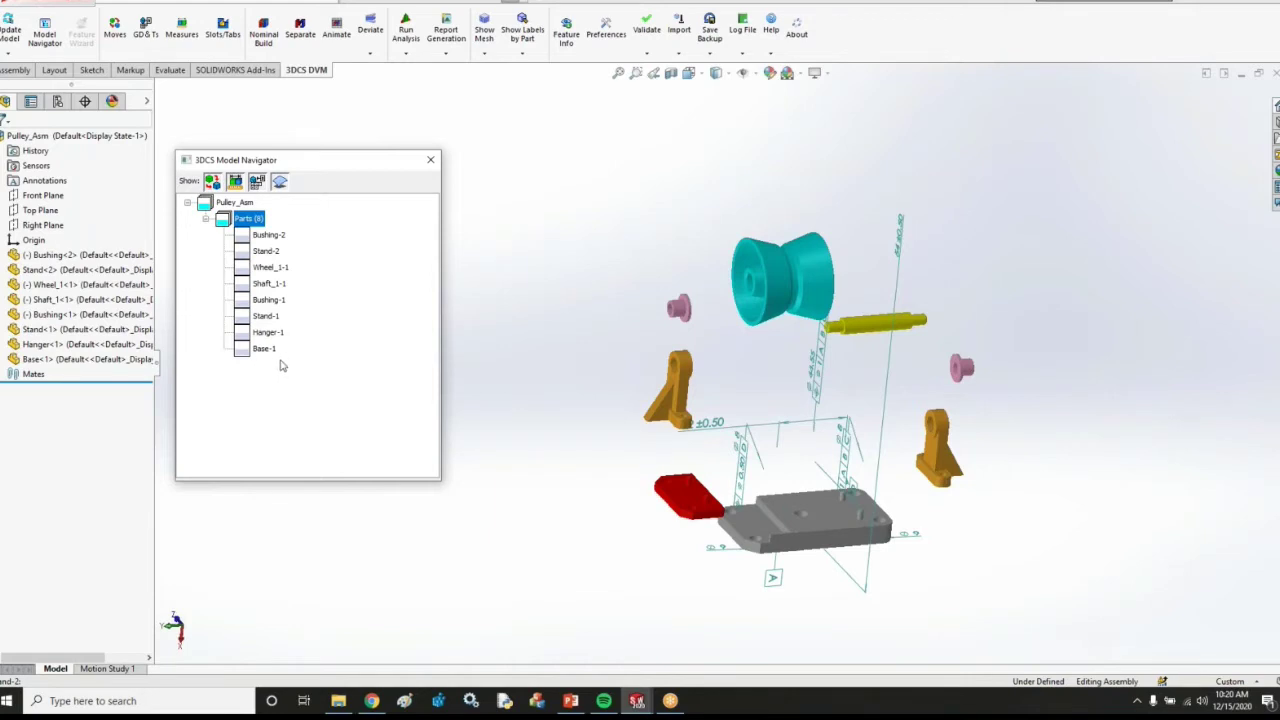
{"action": "left_click_drag", "start_coordinate": [294, 164], "coordinate": [281, 201]}
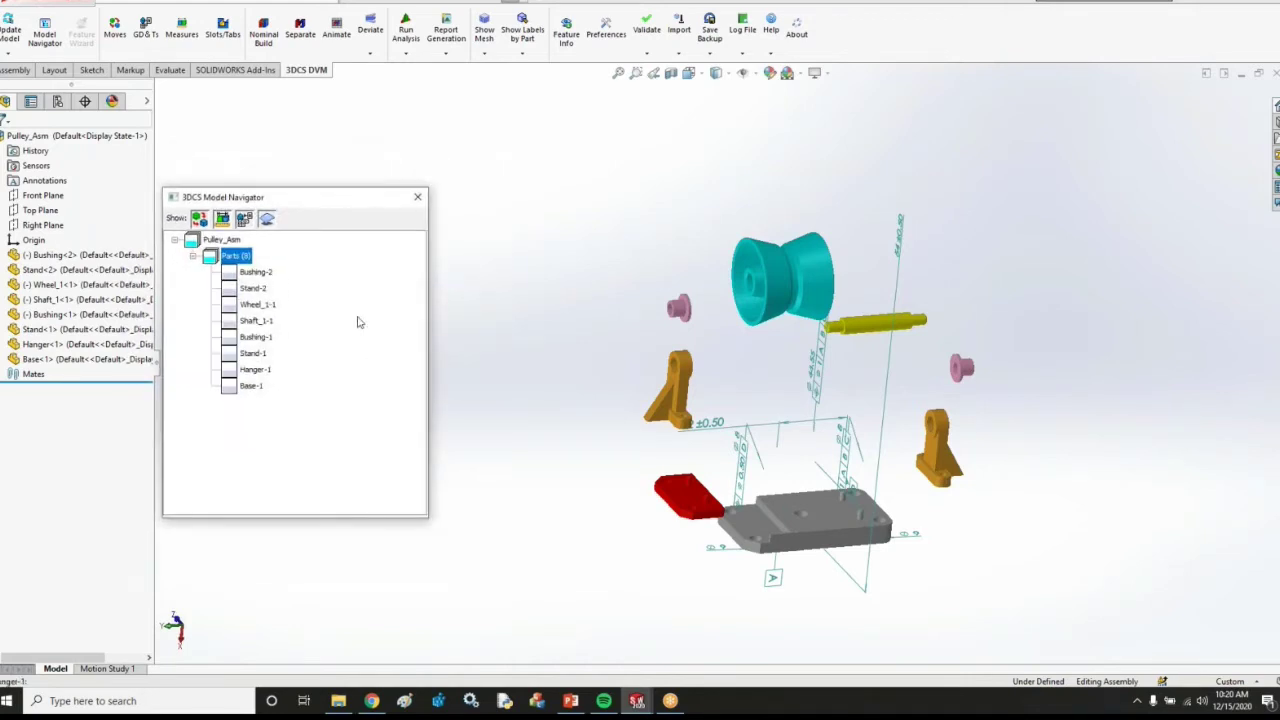
Try running the variation analysis and dismiss the no-measurements warning
{"action": "left_click", "coordinate": [268, 36]}
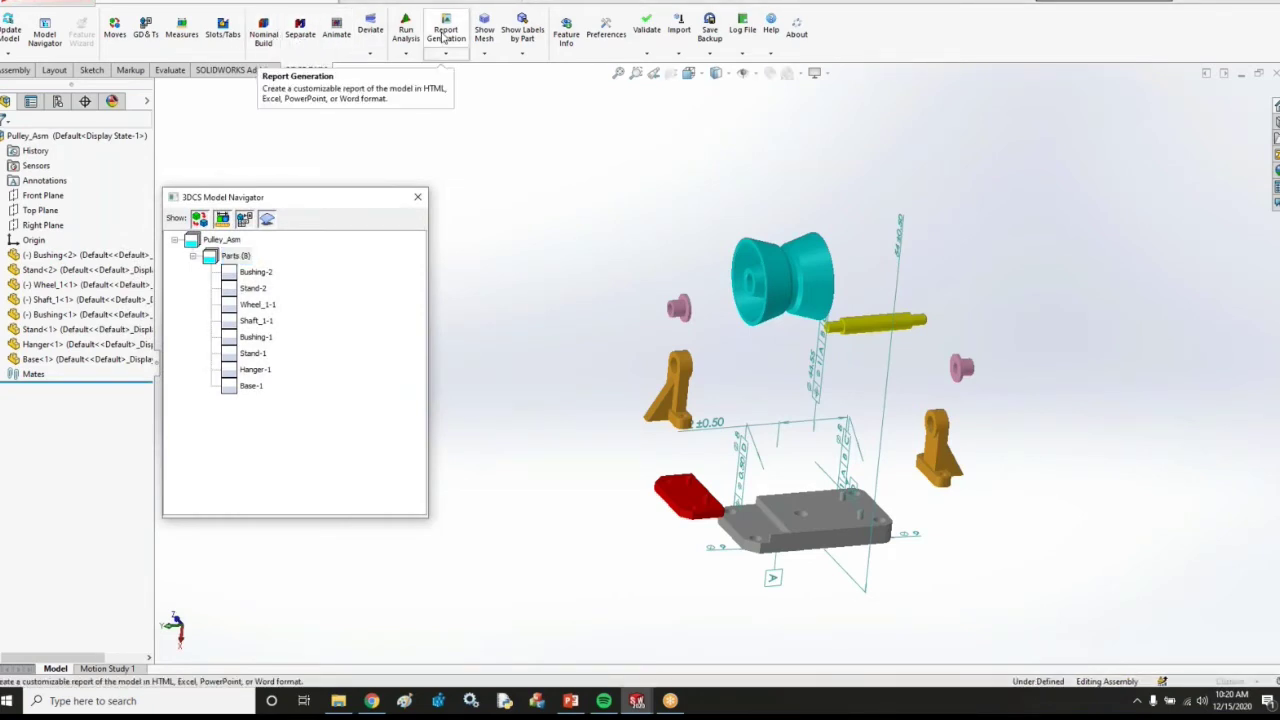
{"action": "left_click", "coordinate": [408, 35]}
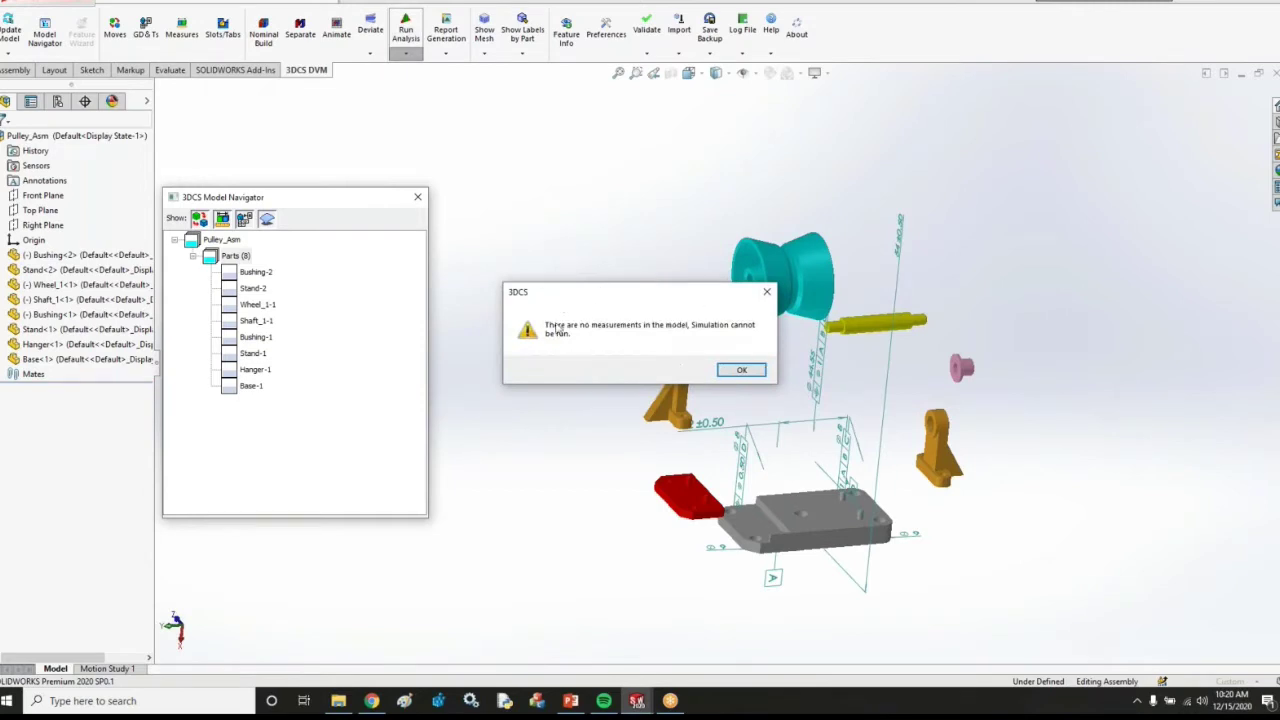
{"action": "left_click", "coordinate": [741, 370]}
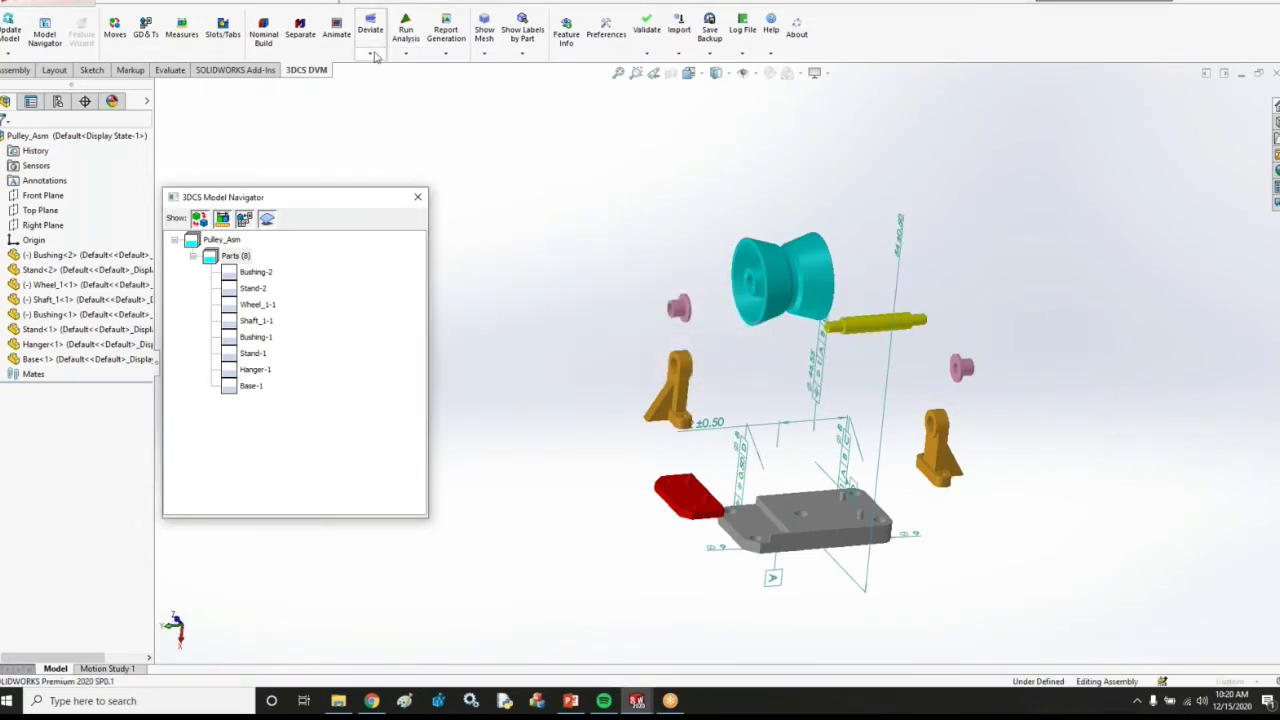
Deviate the parts, close the run panel, and expand the assembly's Mates list
{"action": "left_click", "coordinate": [484, 32]}
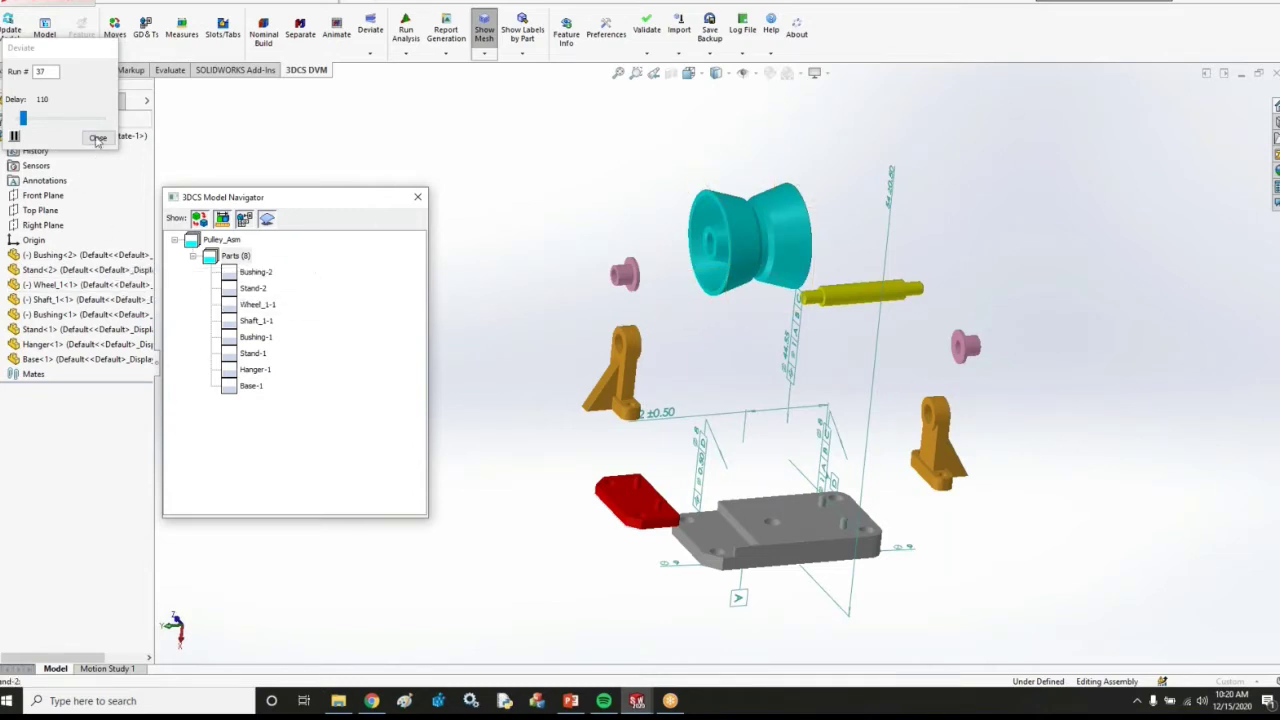
{"action": "left_click", "coordinate": [98, 137]}
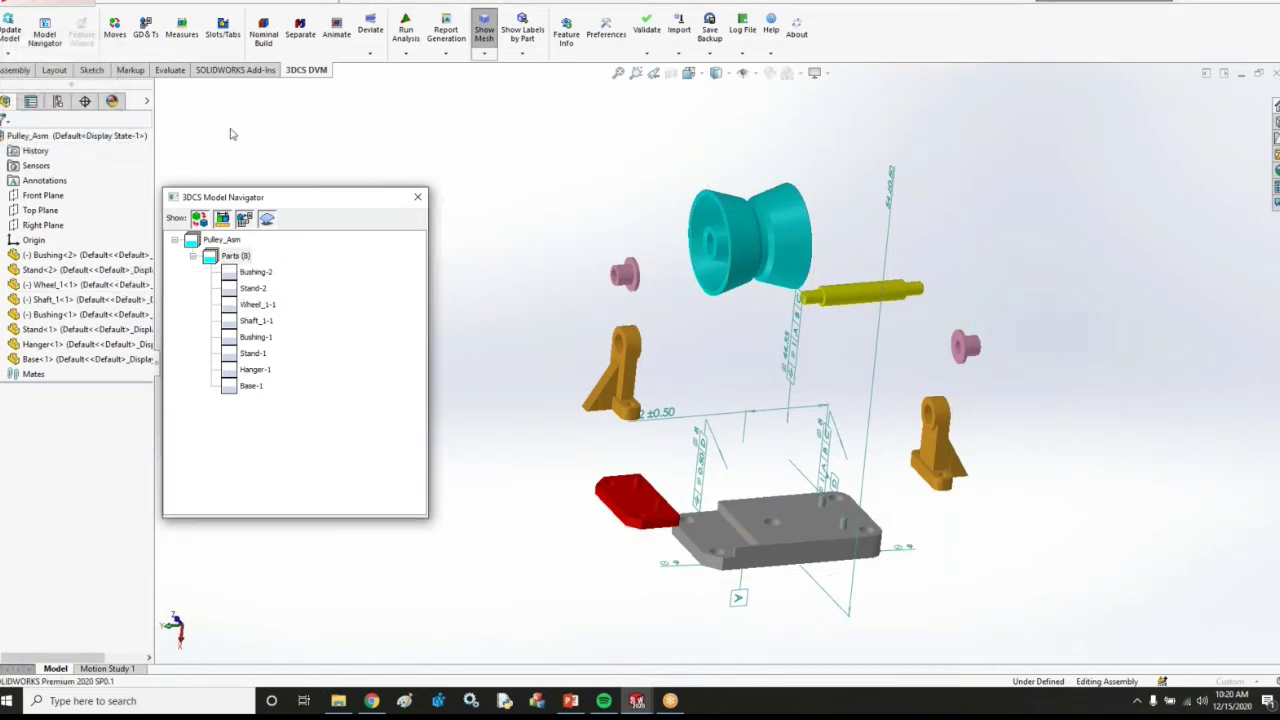
{"action": "left_click", "coordinate": [4, 374]}
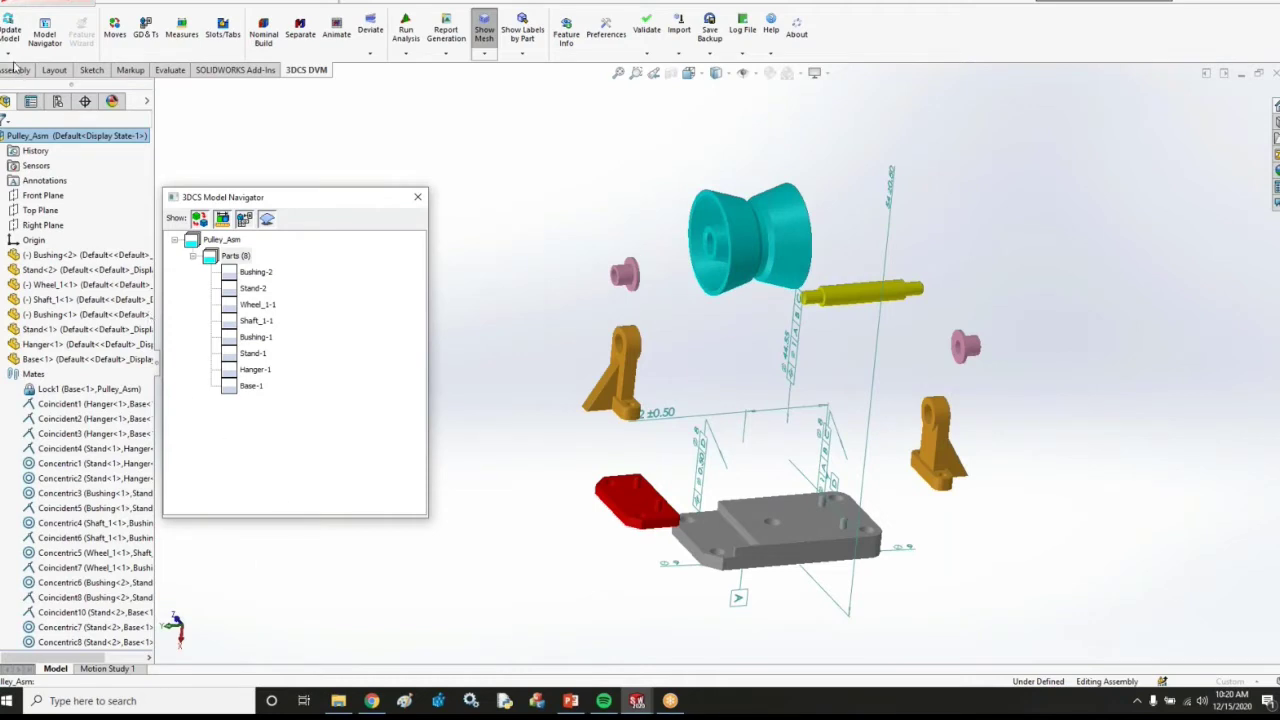
Run Update Constraints on Pulley_Asm to turn its 18 mates into seven Feature Moves
{"action": "left_click", "coordinate": [9, 55]}
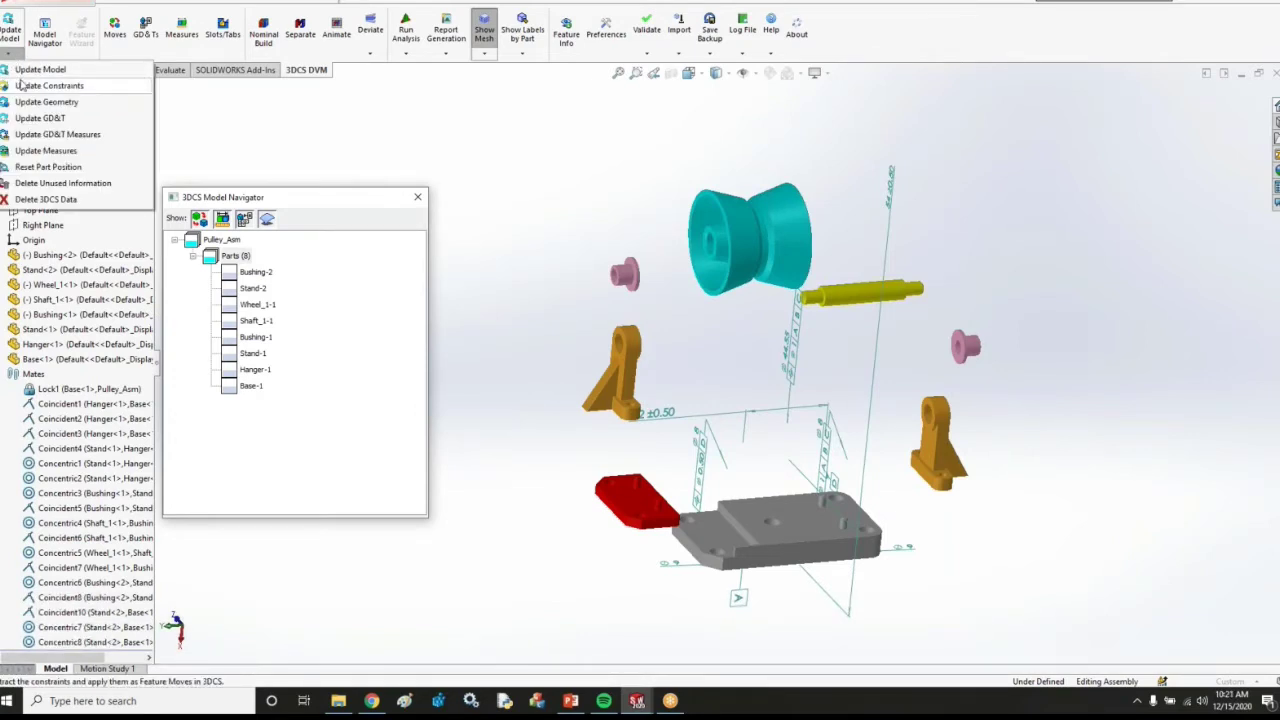
{"action": "left_click", "coordinate": [22, 87]}
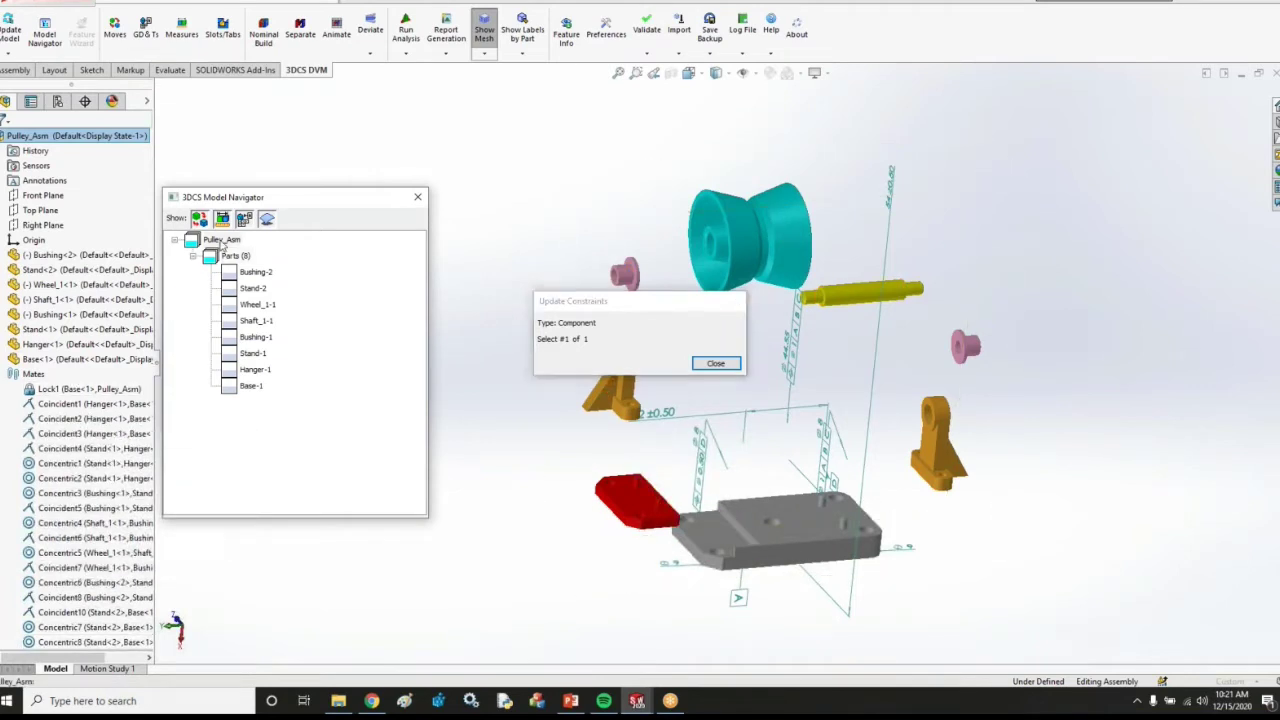
{"action": "left_click", "coordinate": [222, 242]}
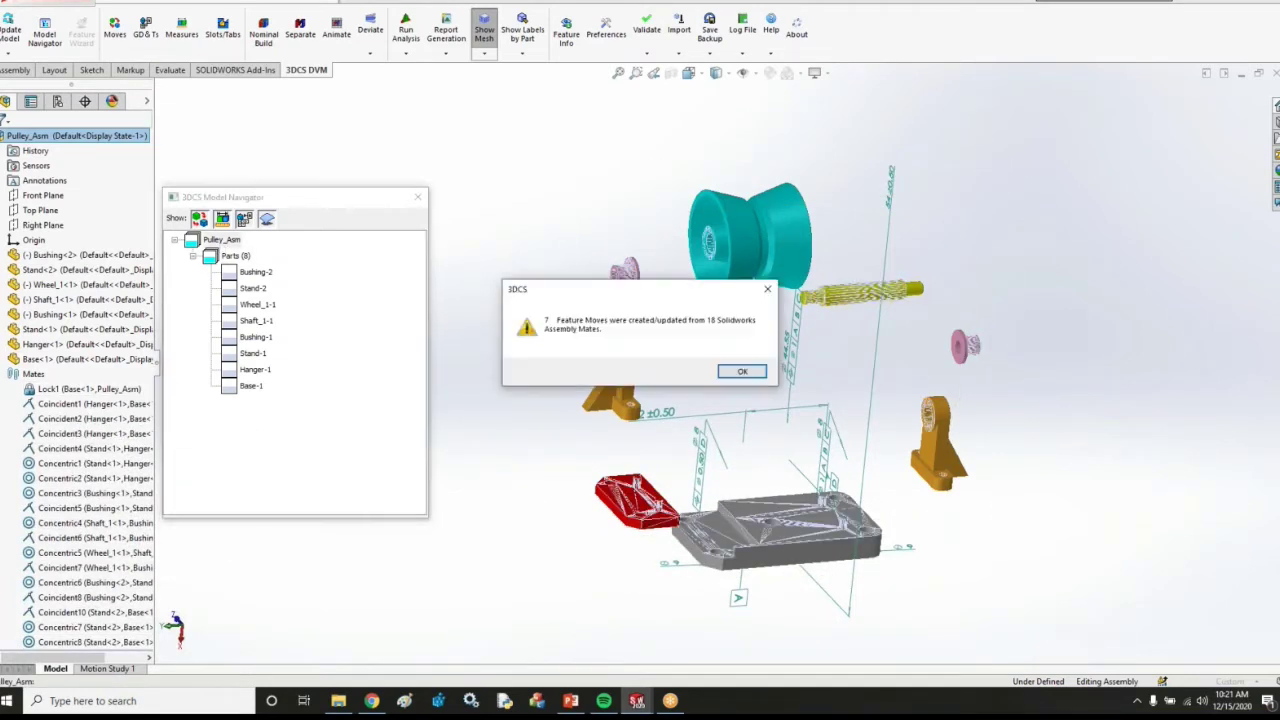
{"action": "left_click_drag", "start_coordinate": [591, 296], "coordinate": [715, 322]}
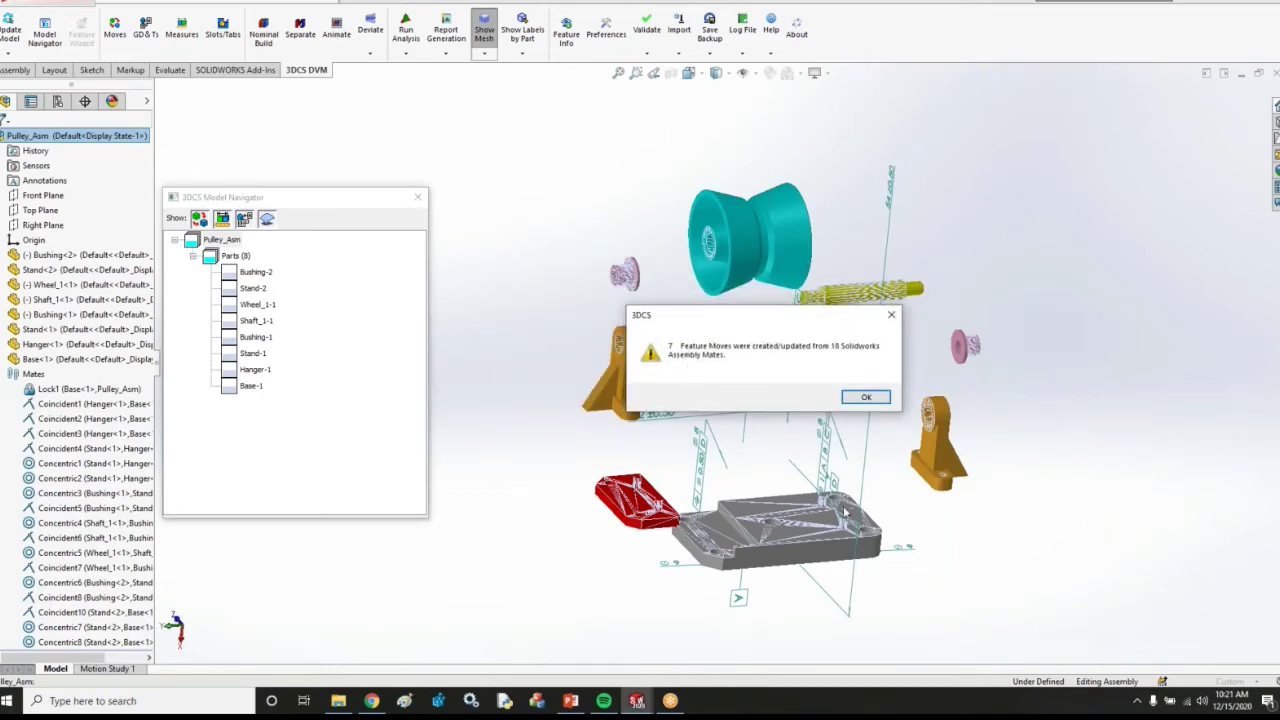
{"action": "left_click", "coordinate": [866, 397]}
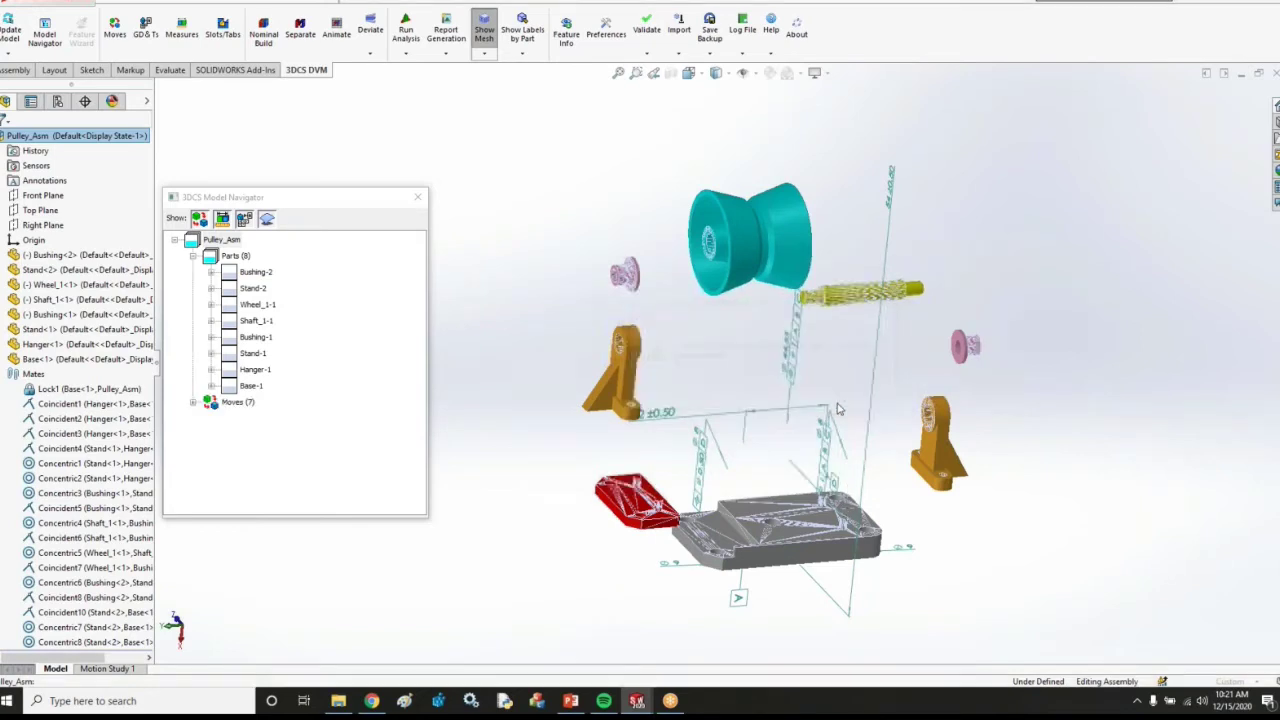
Expand four parts' features and the Moves (7) group of Pulley_Asm_Cst moves
{"action": "left_click", "coordinate": [210, 386]}
{"action": "left_click", "coordinate": [210, 369]}
{"action": "left_click", "coordinate": [210, 353]}
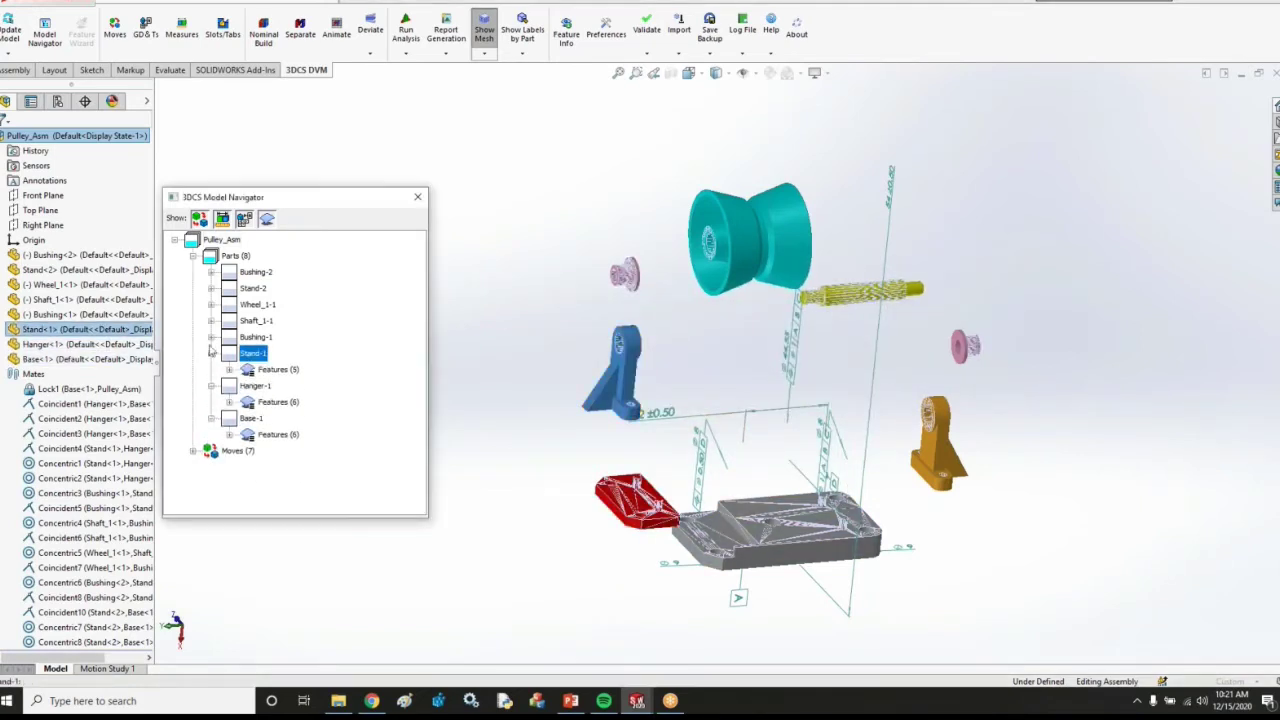
{"action": "left_click", "coordinate": [210, 337]}
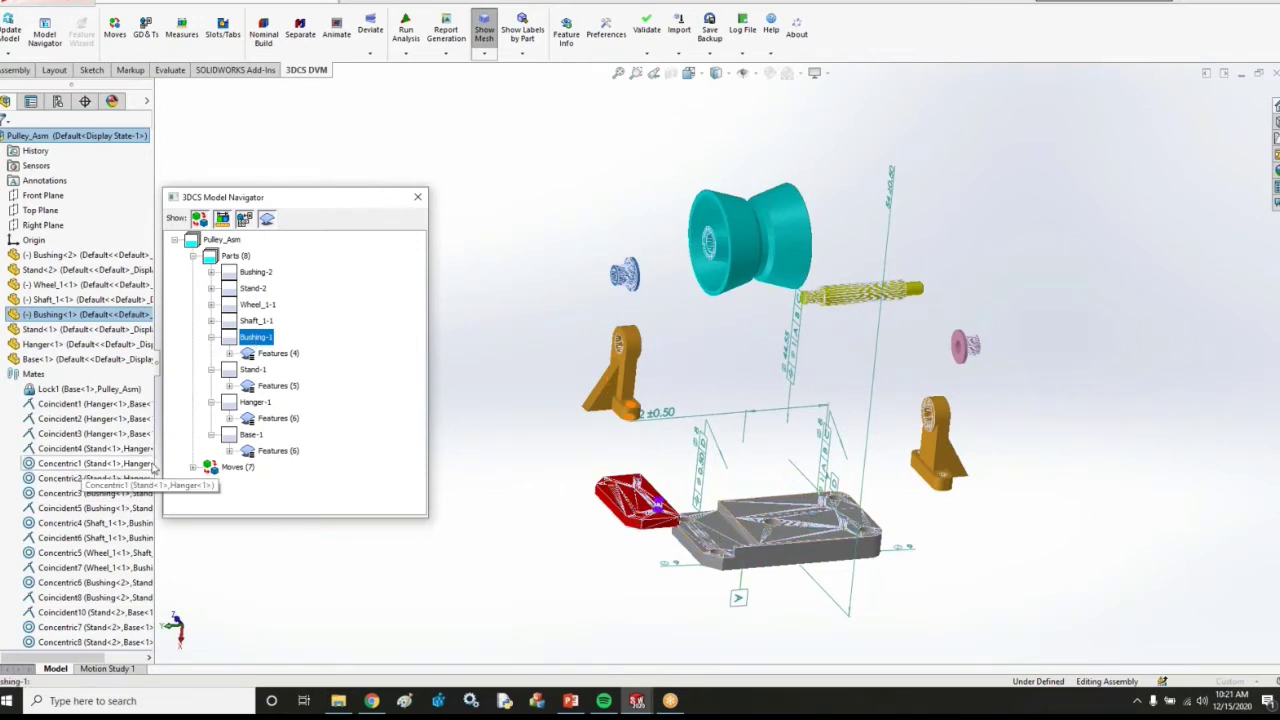
{"action": "left_click", "coordinate": [192, 467]}
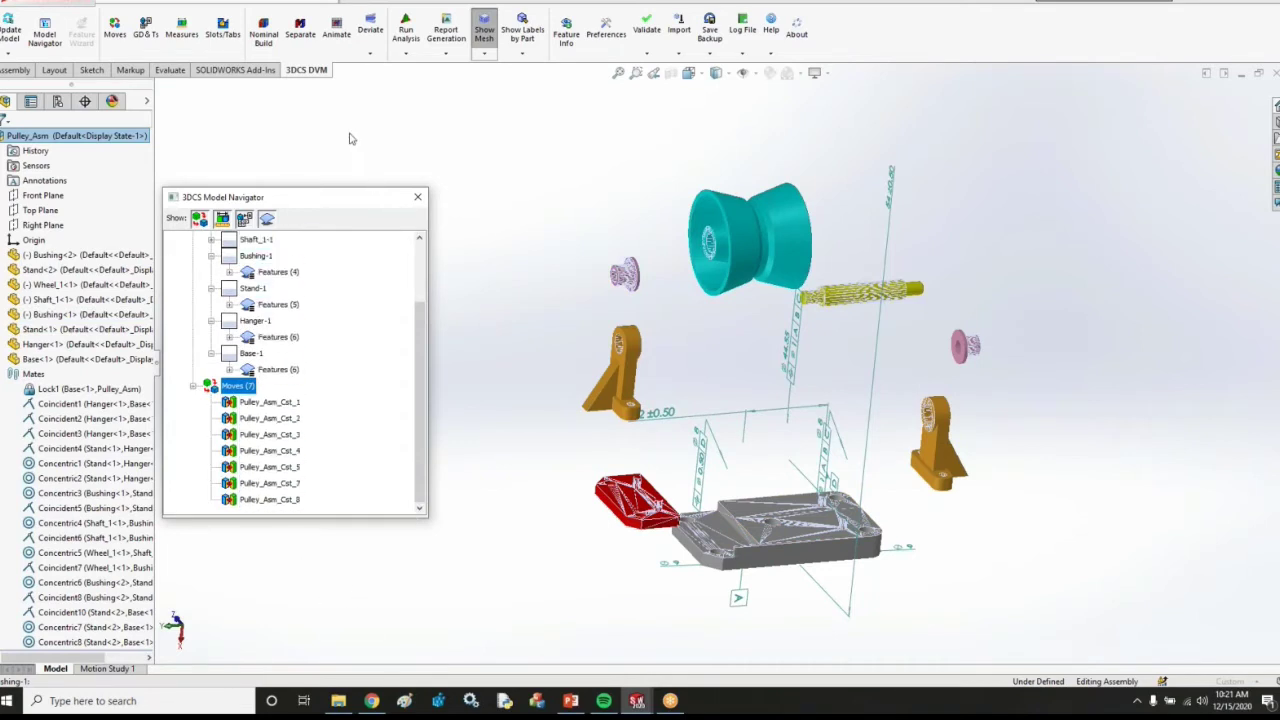
Animate the assembly sequence move by move through Pulley_Asm_Cst_8, then close it
{"action": "left_click", "coordinate": [338, 38]}
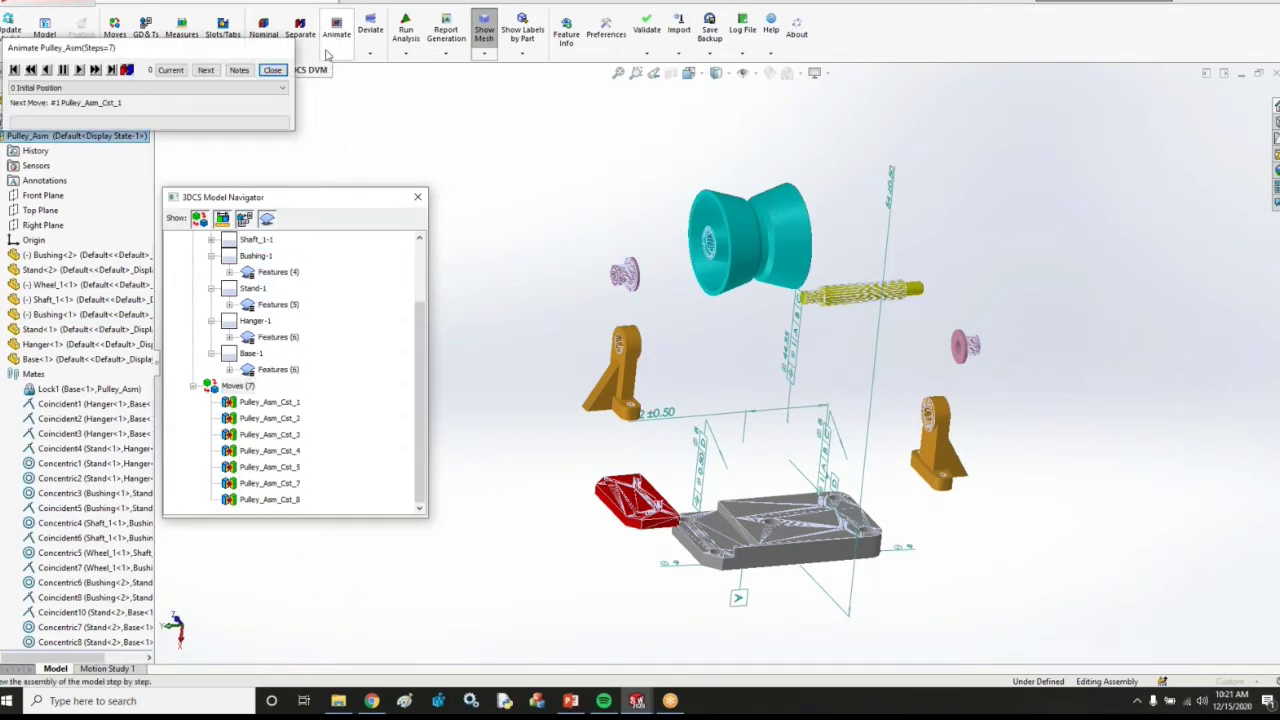
{"action": "left_click", "coordinate": [95, 70]}
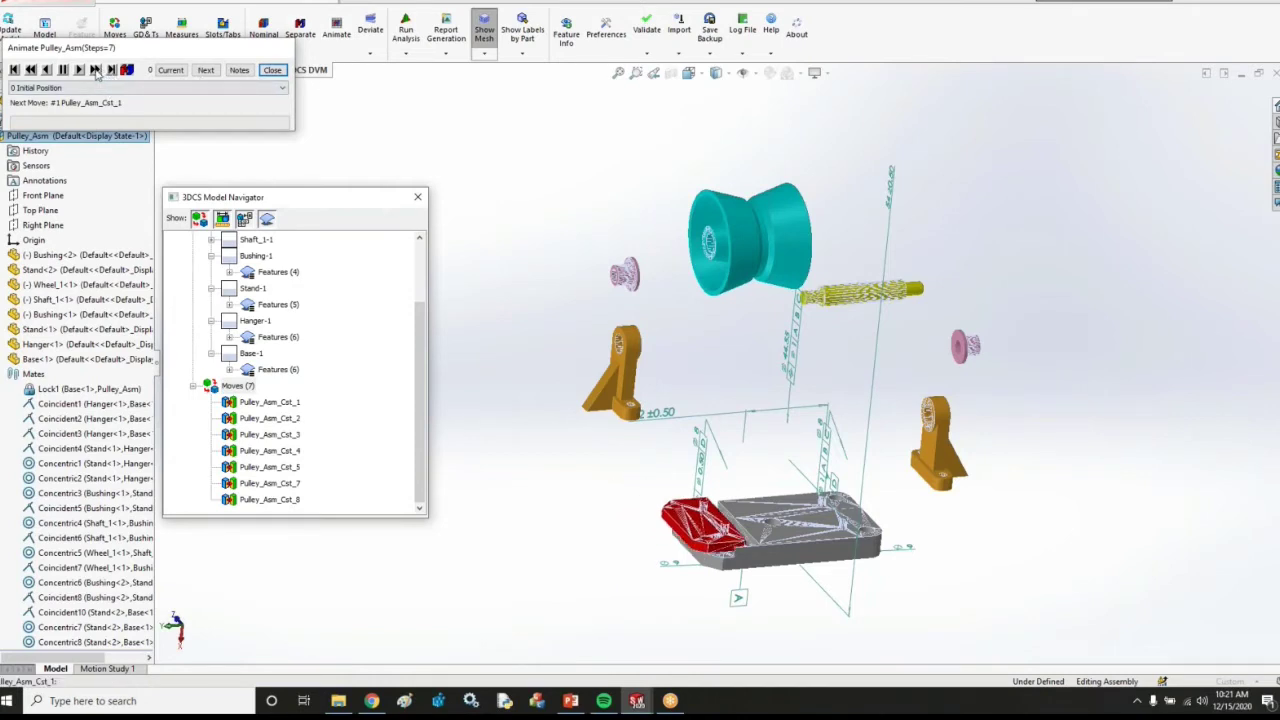
{"action": "left_click", "coordinate": [95, 70]}
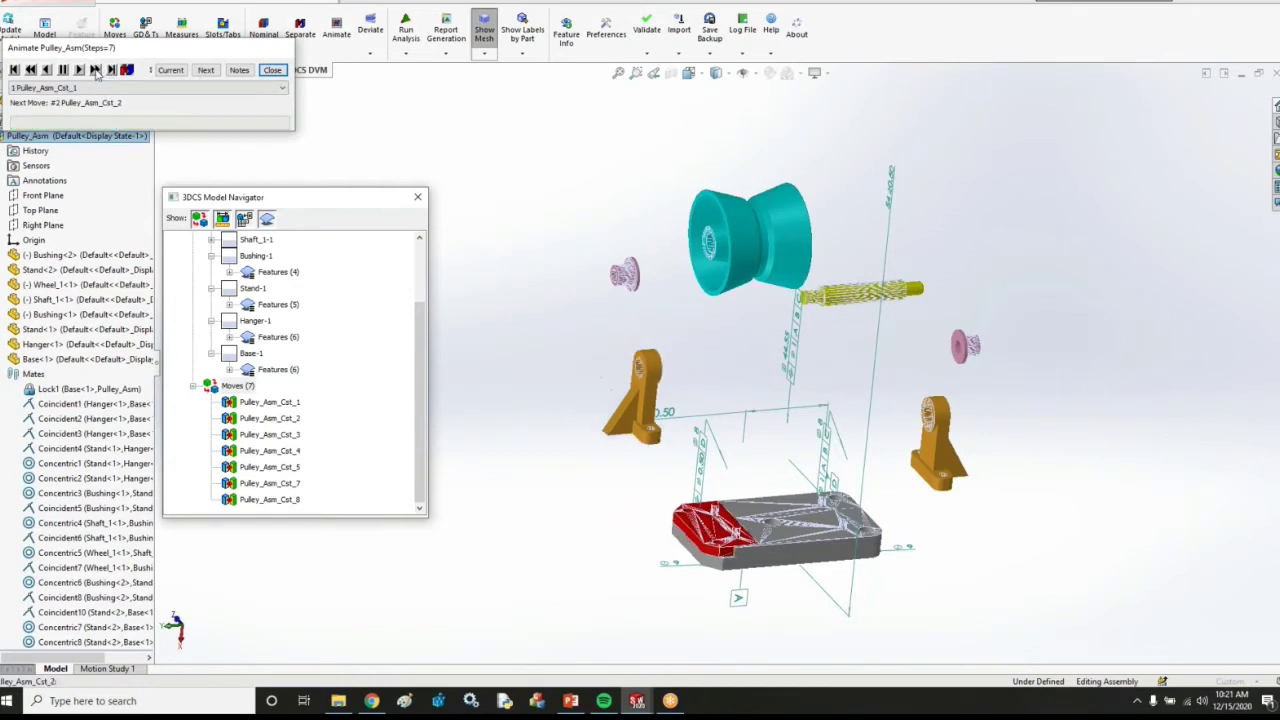
{"action": "left_click", "coordinate": [95, 70]}
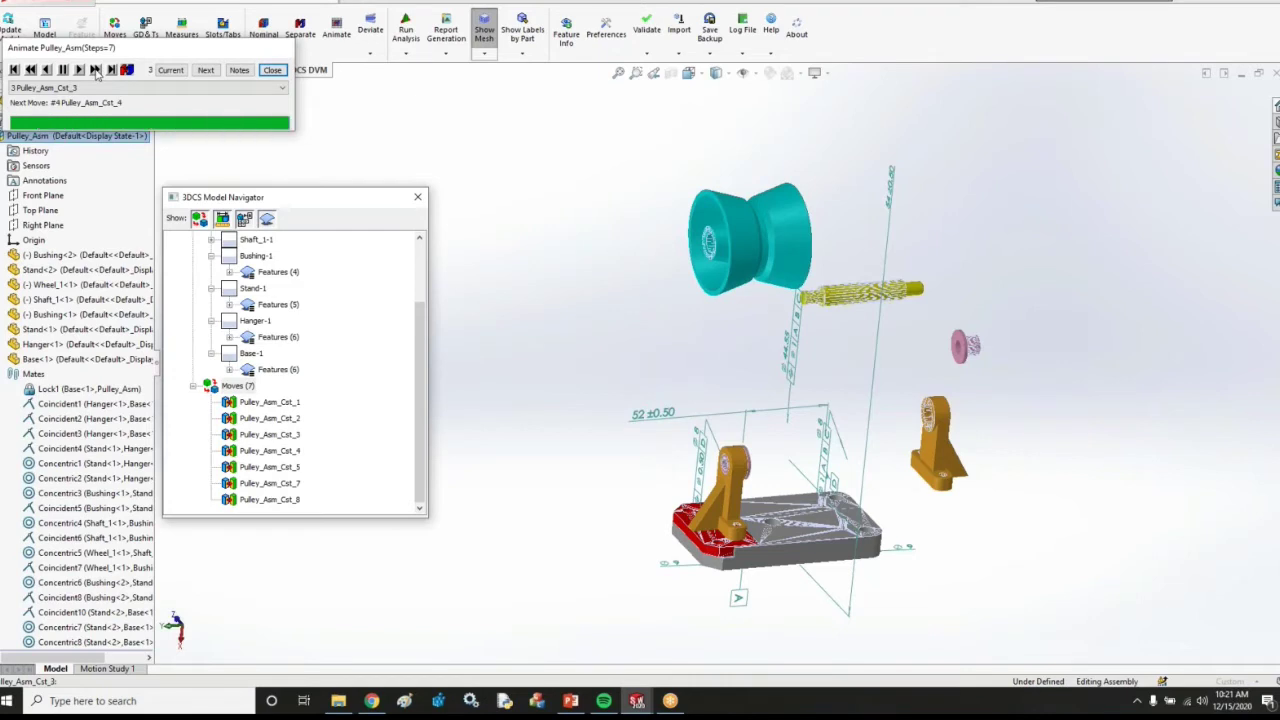
{"action": "left_click", "coordinate": [95, 70]}
{"action": "left_click", "coordinate": [95, 70]}
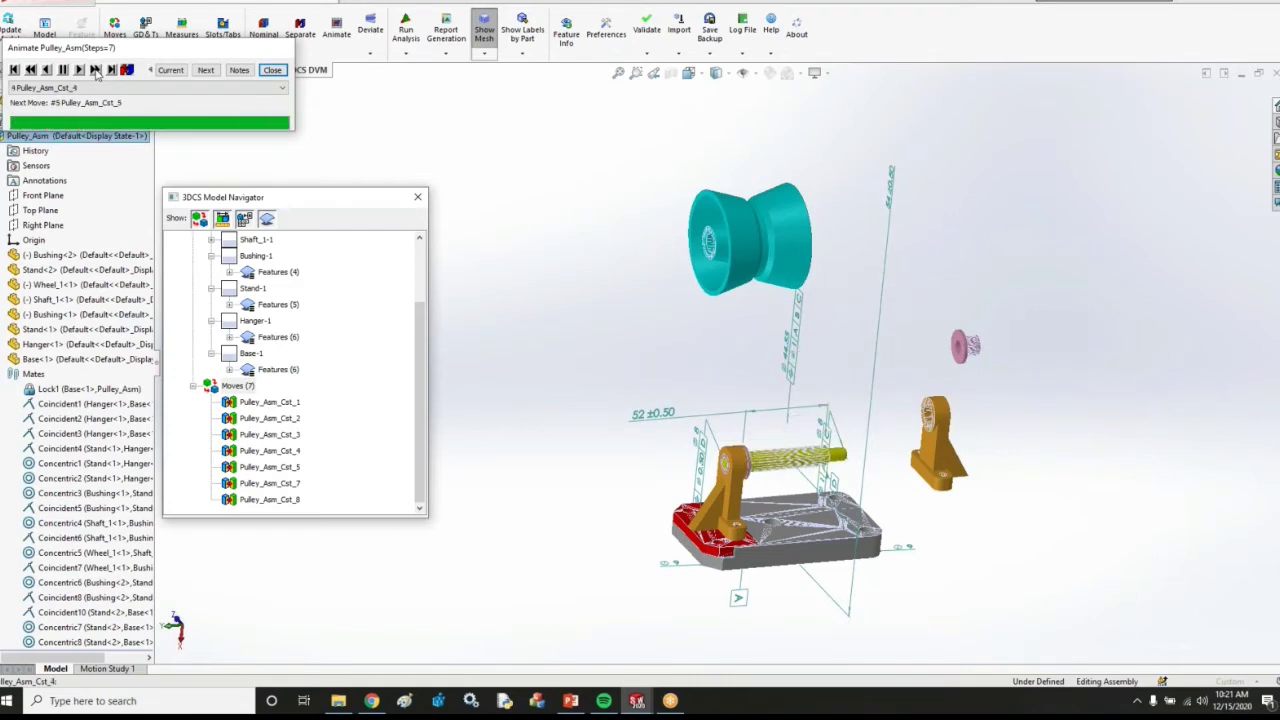
{"action": "left_click", "coordinate": [95, 70]}
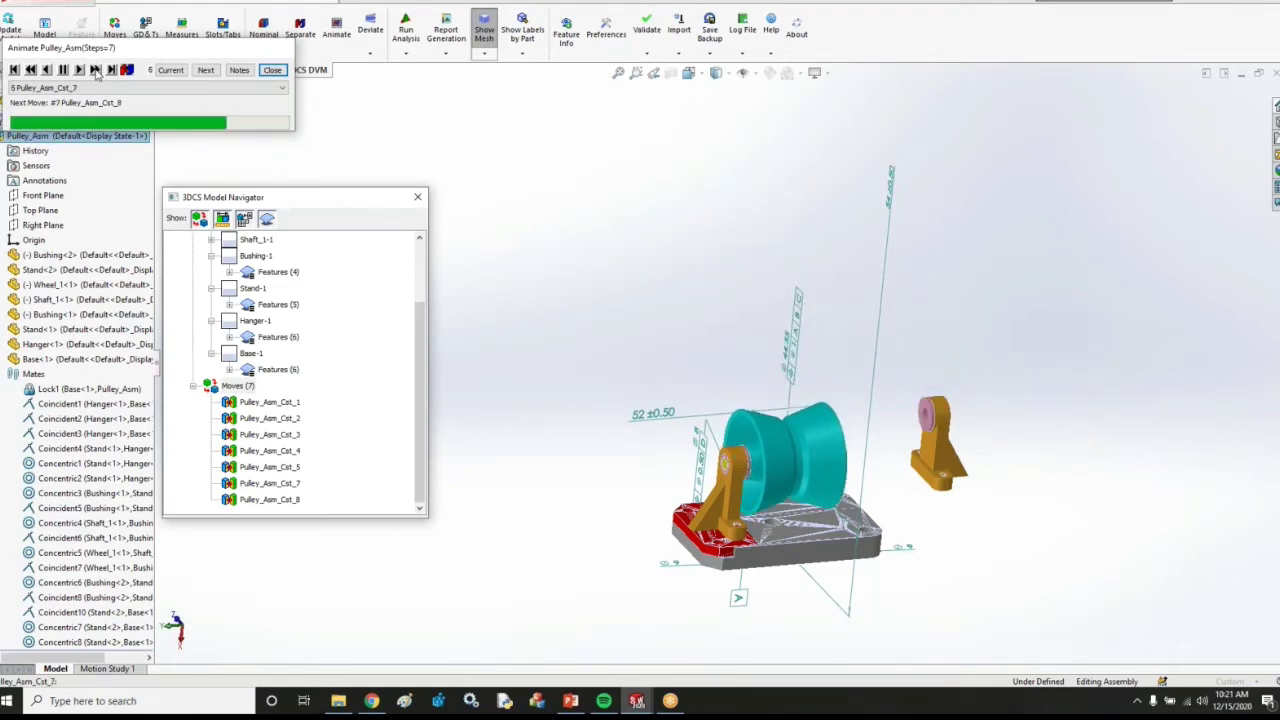
{"action": "left_click", "coordinate": [95, 70]}
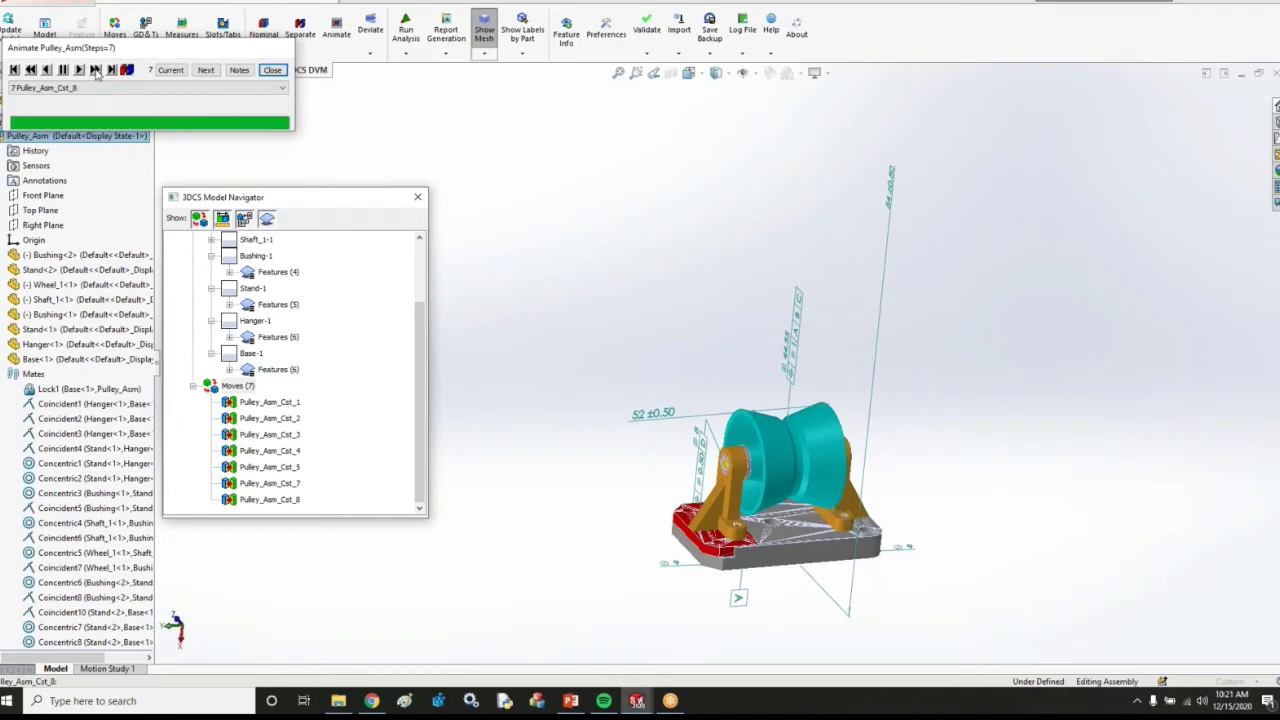
{"action": "left_click", "coordinate": [272, 70]}
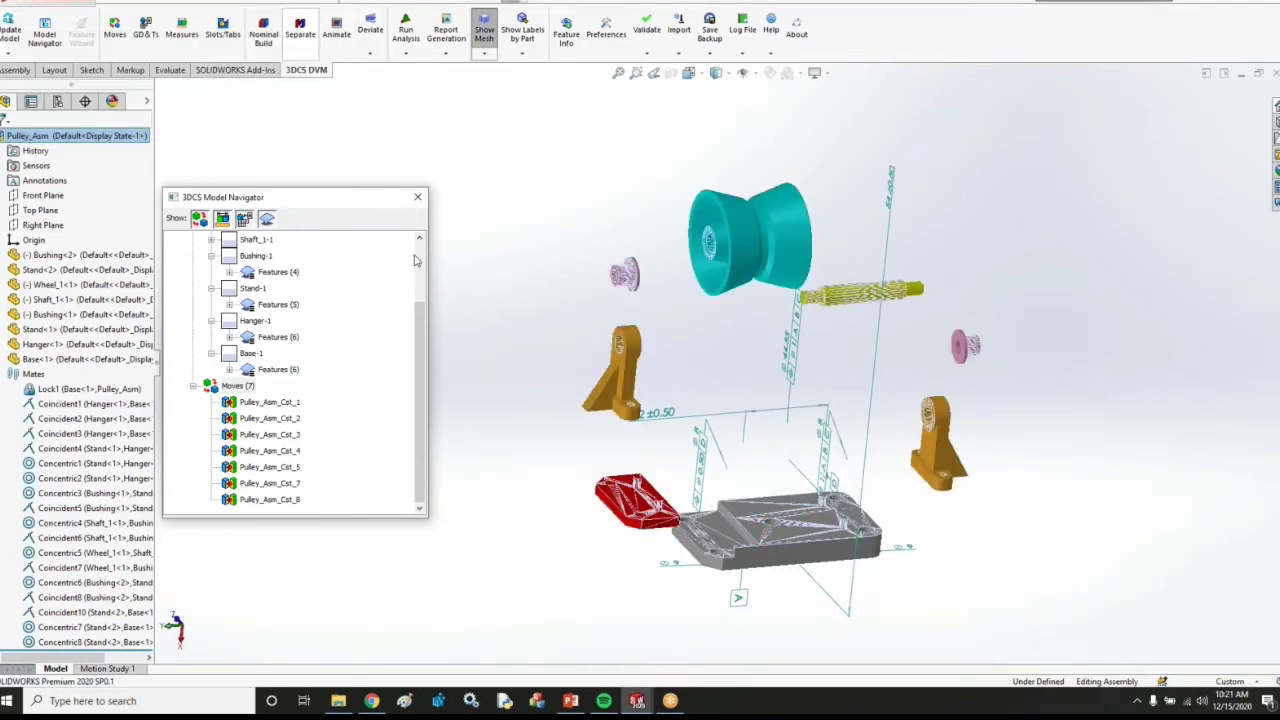
{"action": "left_click", "coordinate": [305, 40]}
Deviate the assembled pulley, close the run, and retry the analysis, which finds no measurements
{"action": "left_click", "coordinate": [370, 32]}
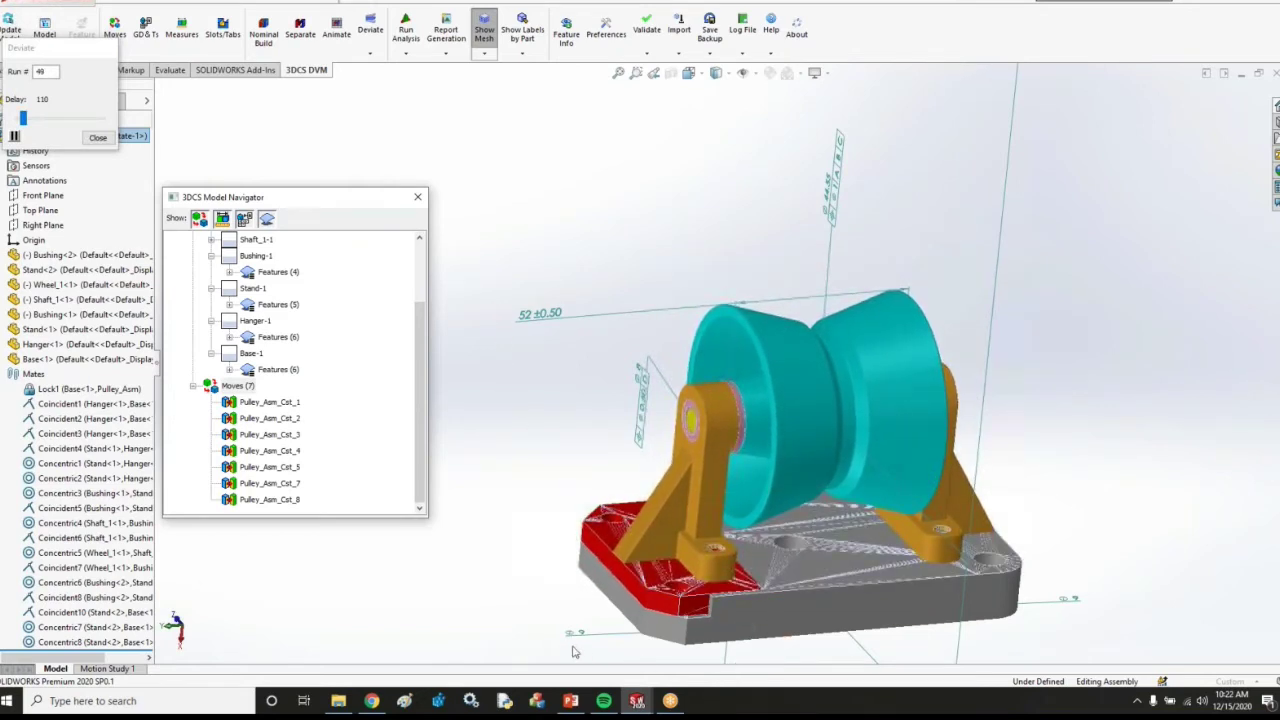
{"action": "left_click", "coordinate": [97, 137]}
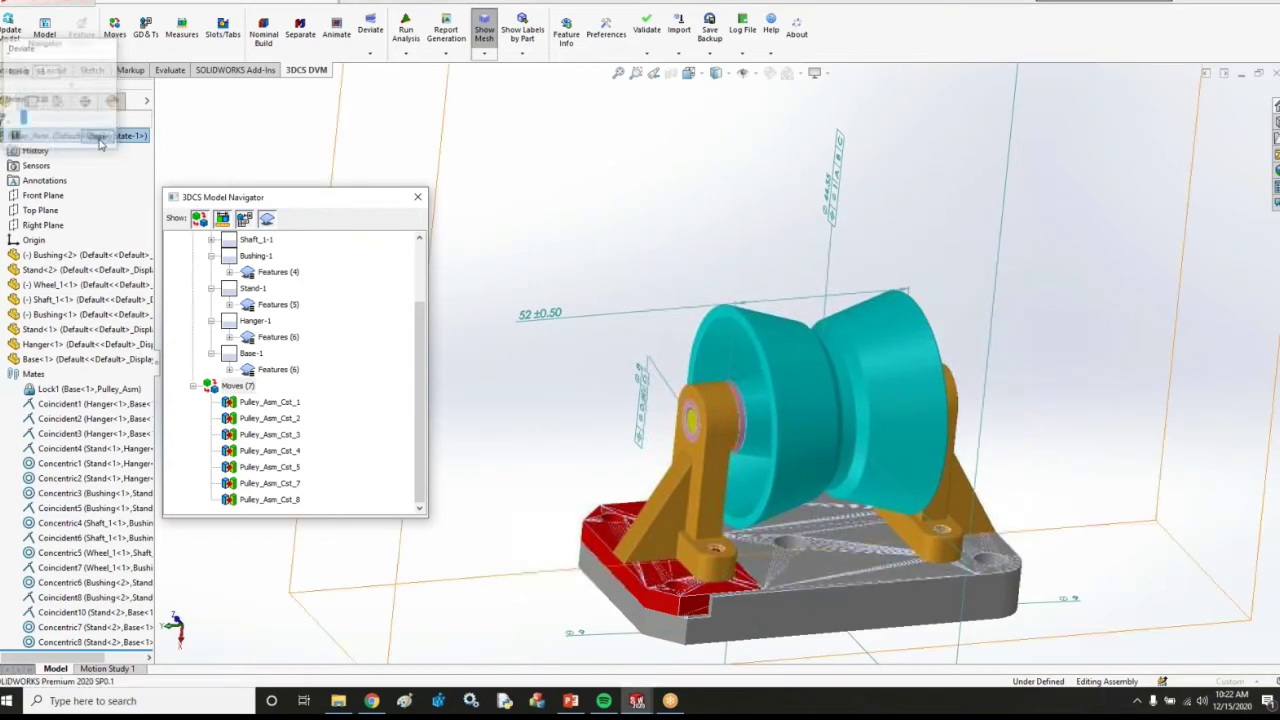
{"action": "left_click", "coordinate": [405, 30]}
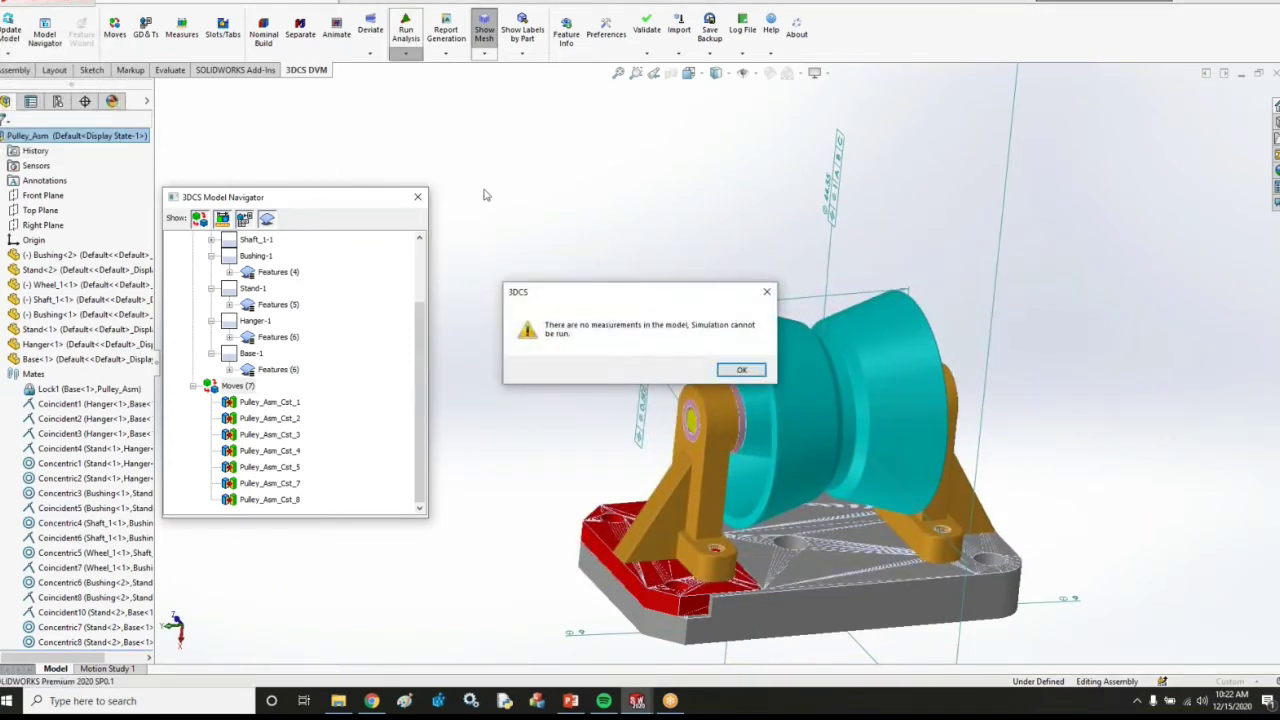
Dismiss the no-measurements warning and separate the pulley back into its exploded parts
{"action": "left_click", "coordinate": [741, 370]}
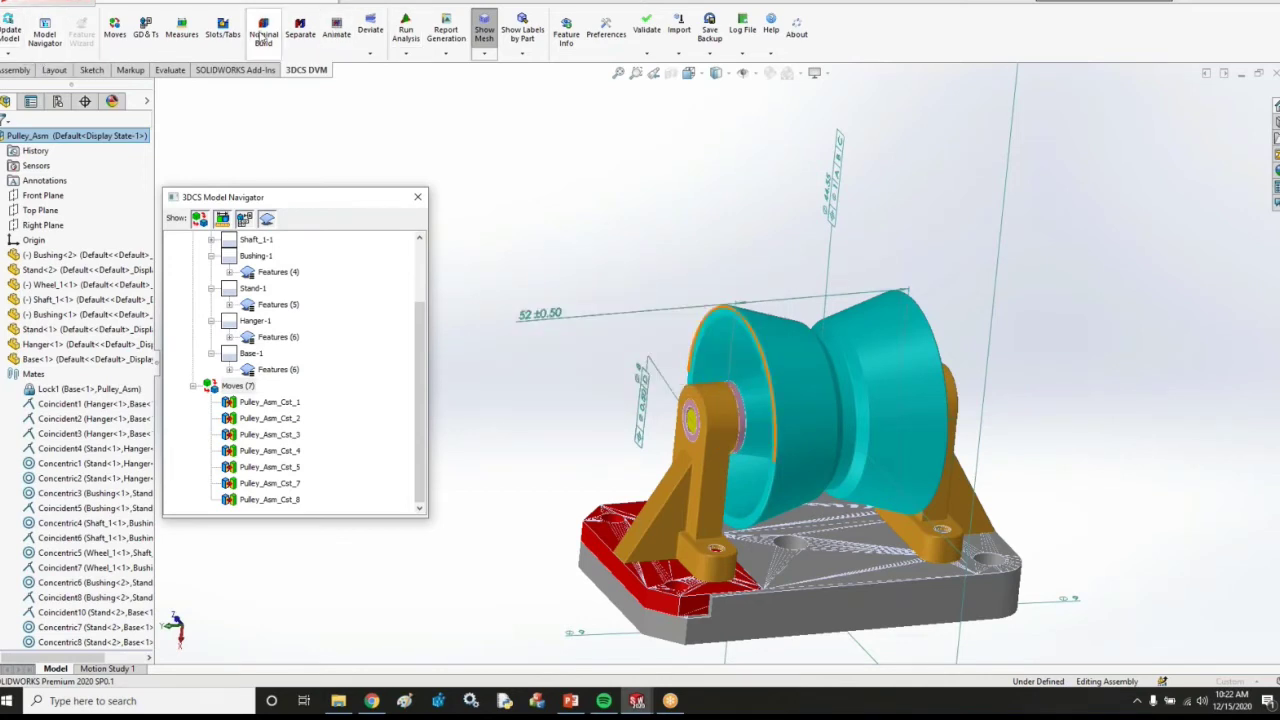
{"action": "left_click", "coordinate": [300, 30]}
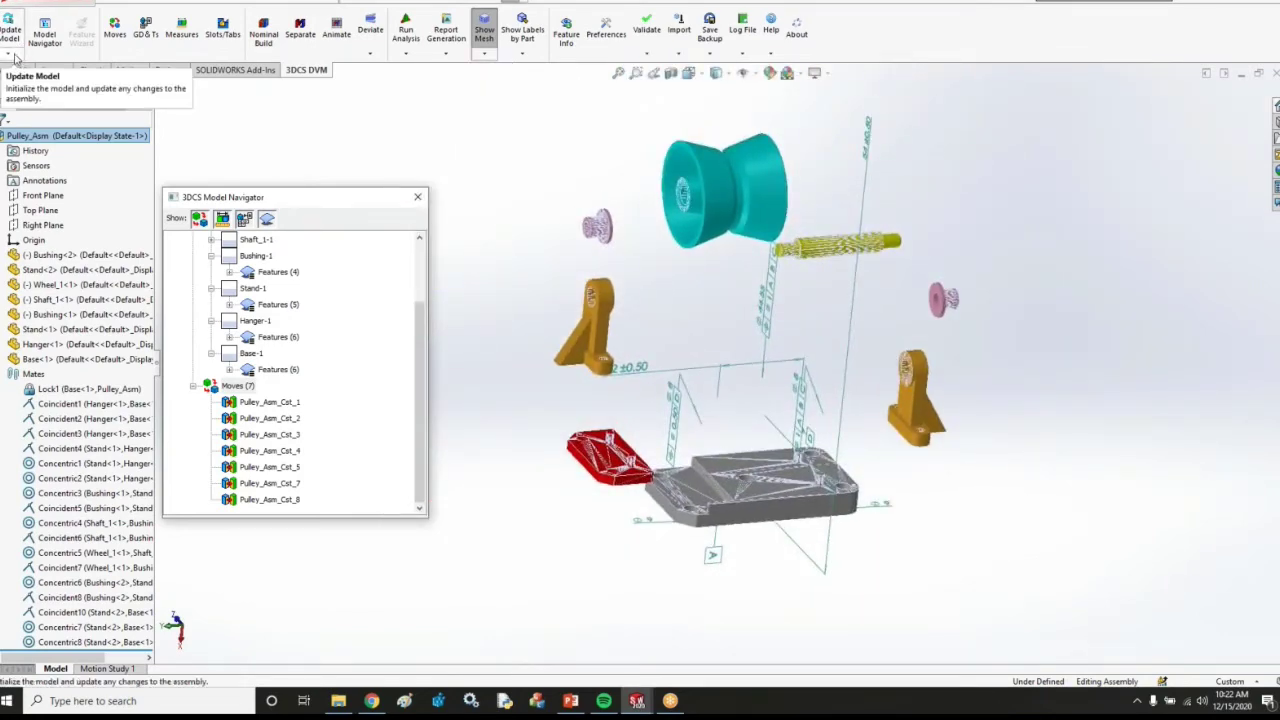
{"action": "left_click", "coordinate": [14, 57]}
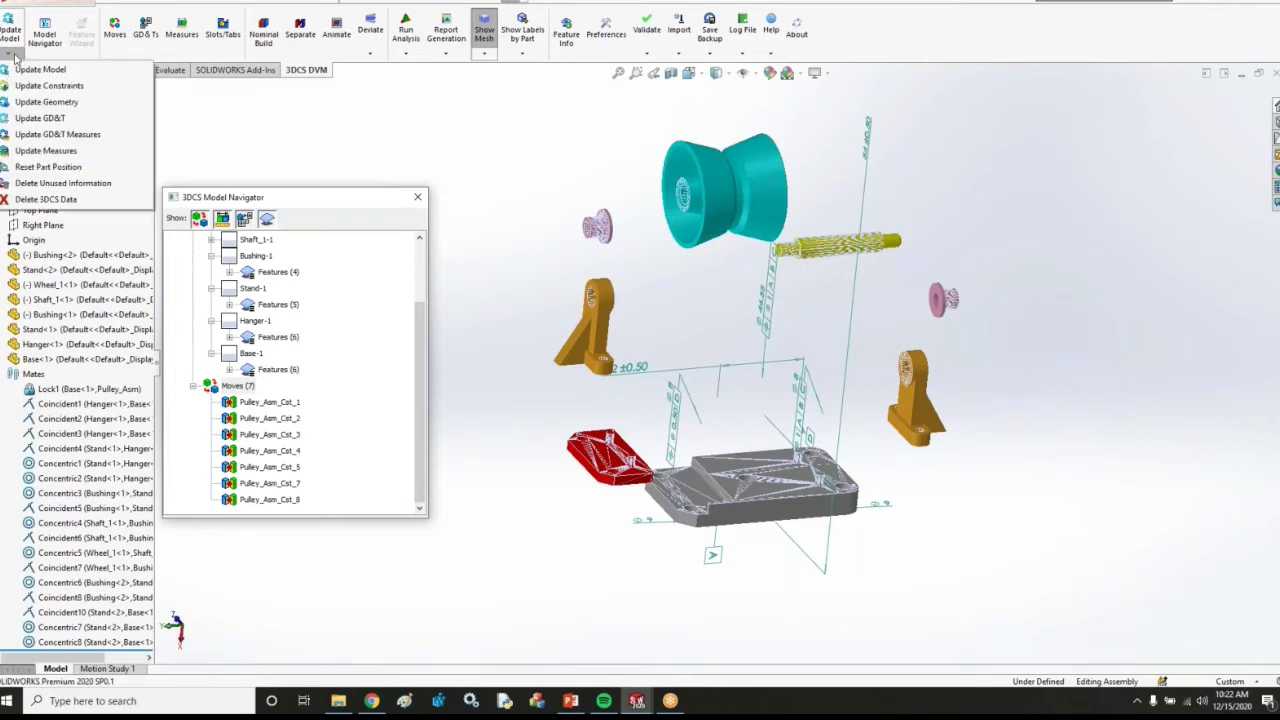
Run Update GD&T on Pulley_Asm to extract its 71 GD&T callouts
{"action": "left_click", "coordinate": [39, 118]}
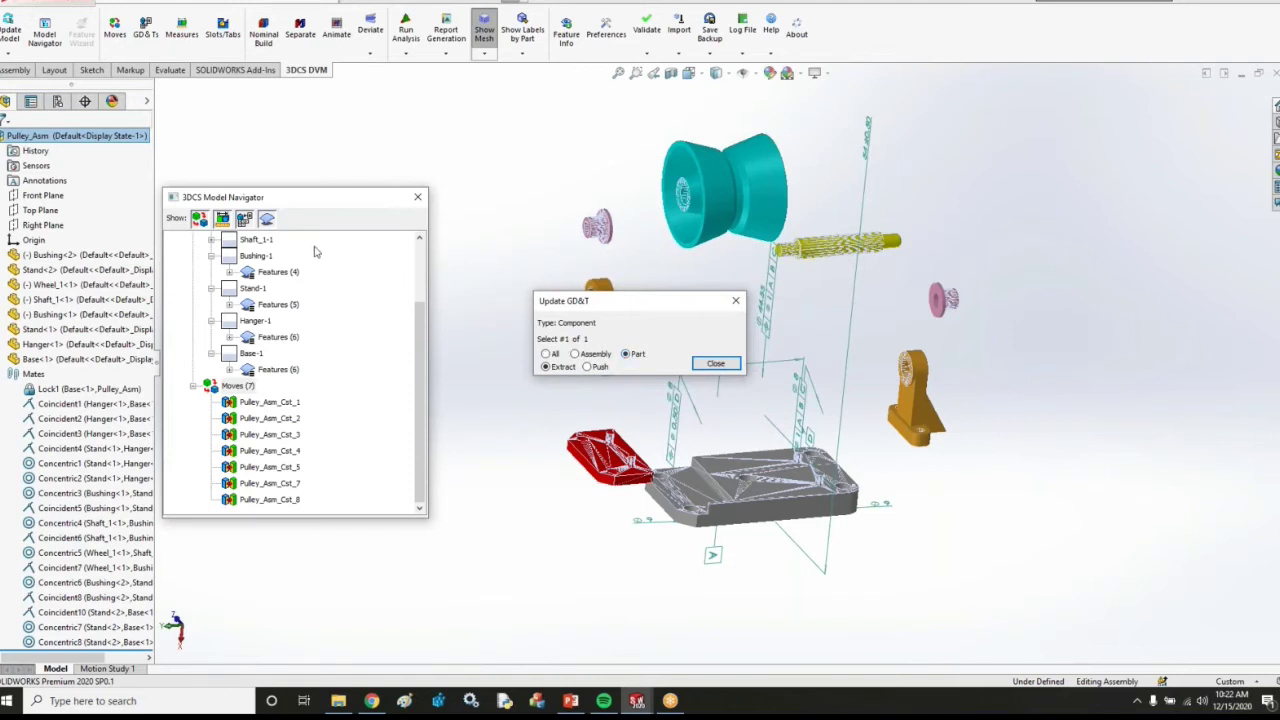
{"action": "scroll", "coordinate": [250, 287], "scroll_direction": "up", "scroll_amount": 2}
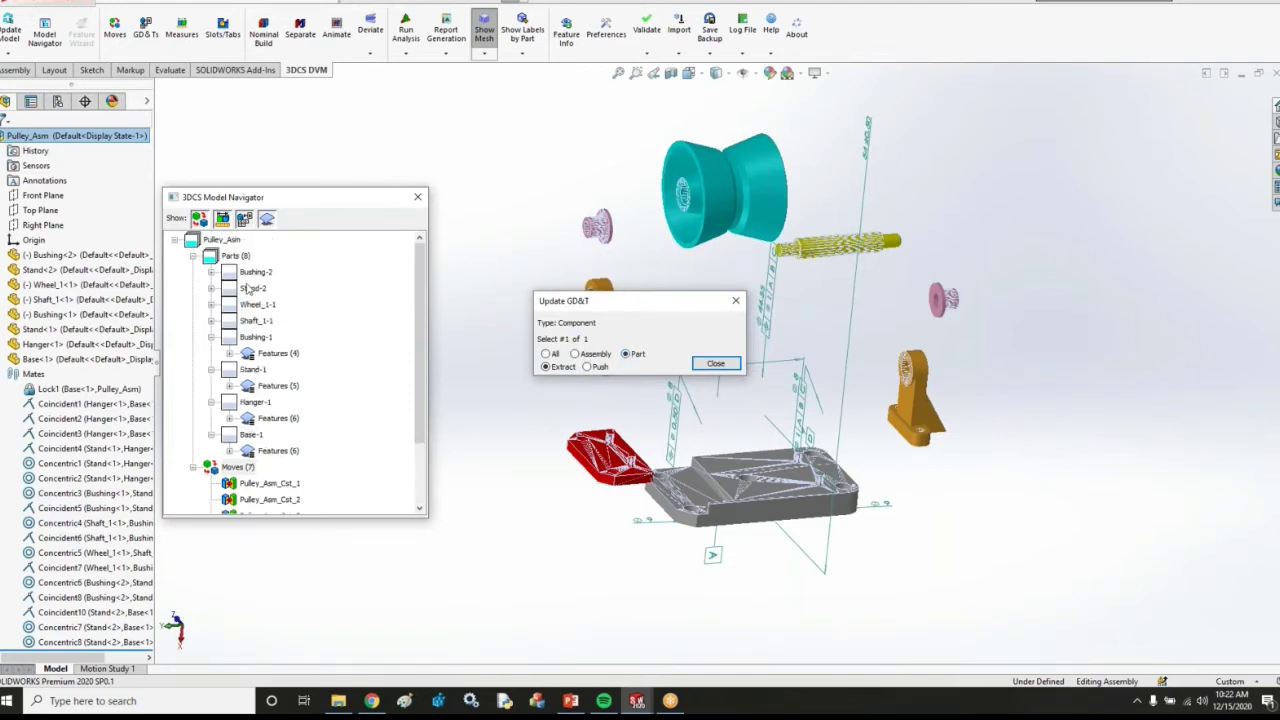
{"action": "left_click", "coordinate": [213, 244]}
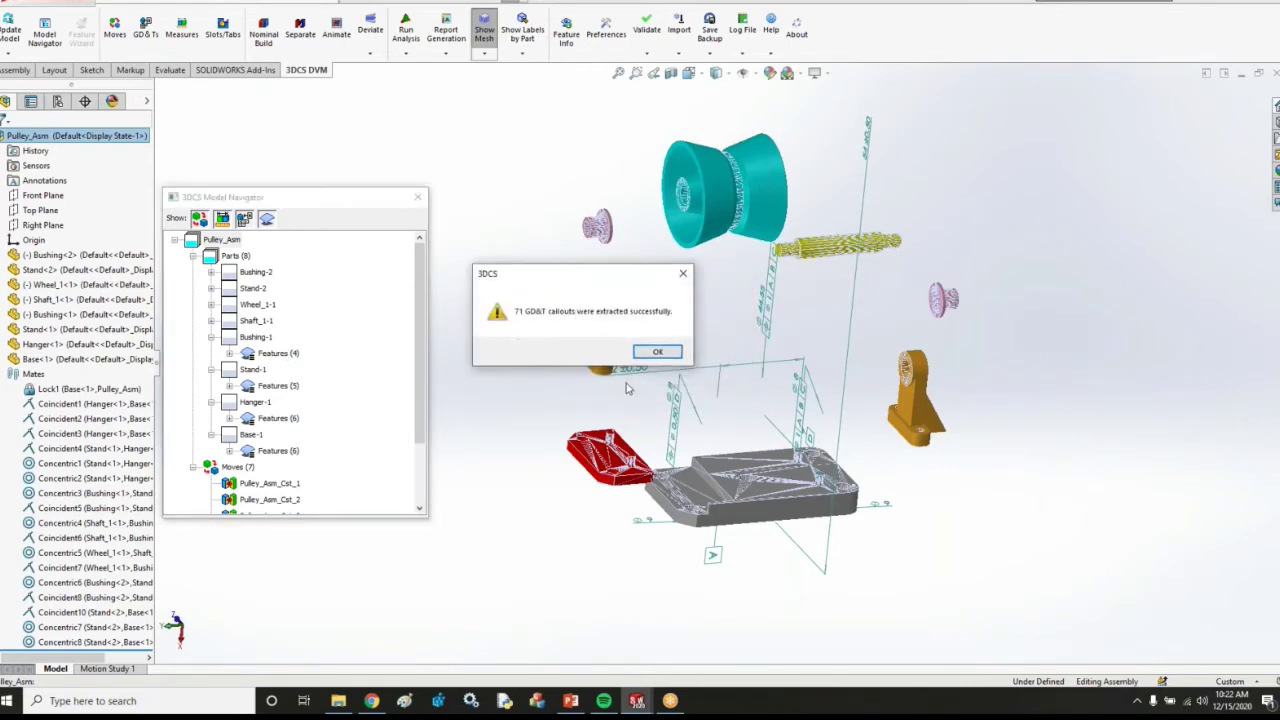
{"action": "left_click", "coordinate": [658, 352]}
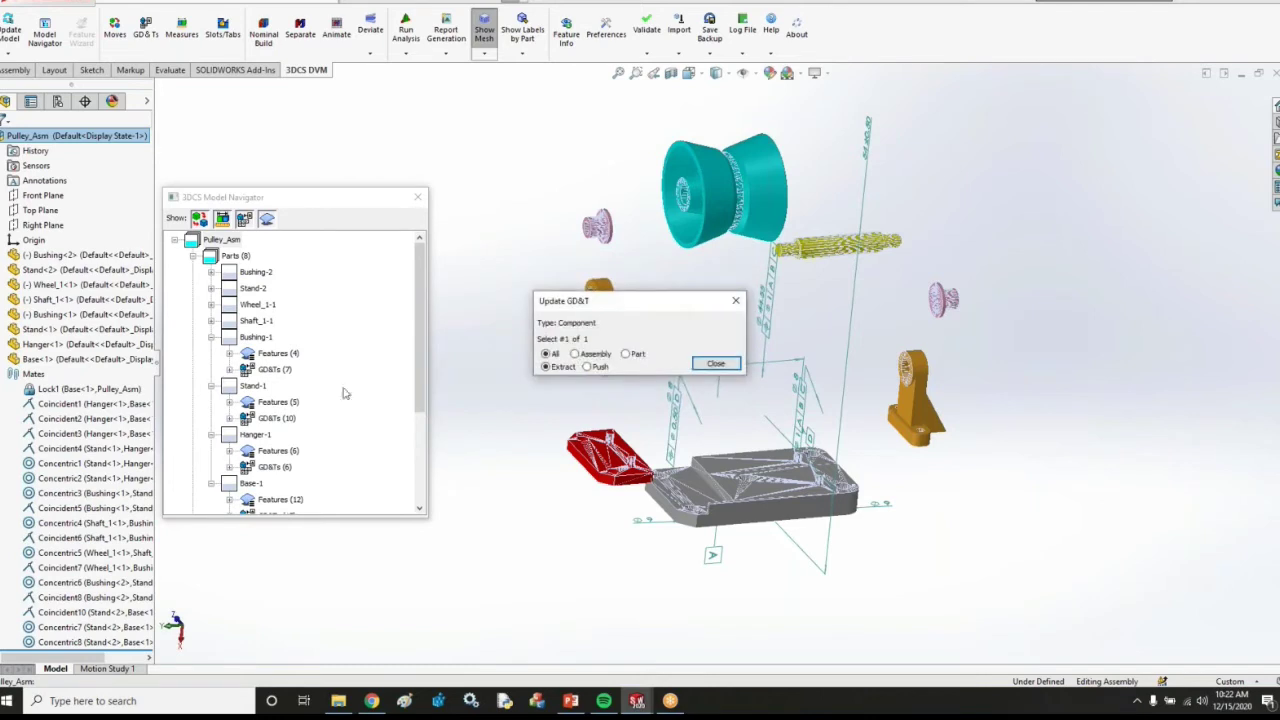
List Bushing-1's seven GD&Ts, then preview deviations up to run 84 and stop
{"action": "left_click", "coordinate": [716, 366]}
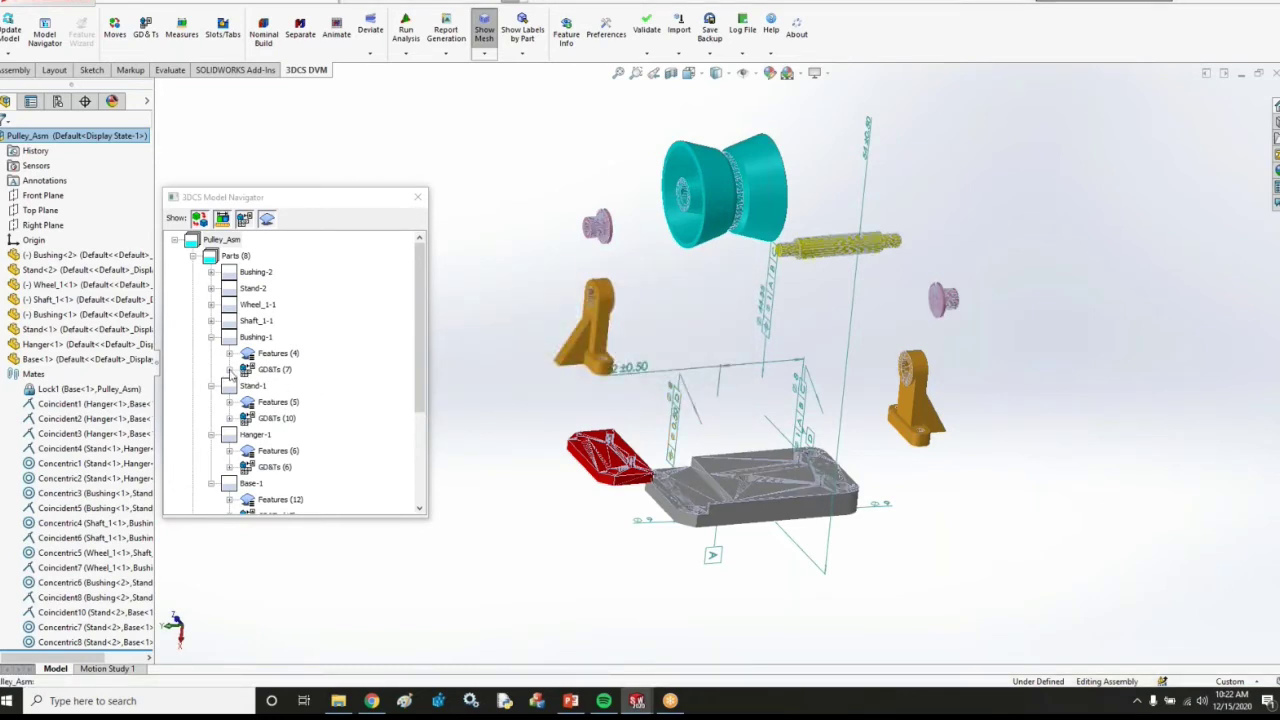
{"action": "left_click", "coordinate": [230, 370]}
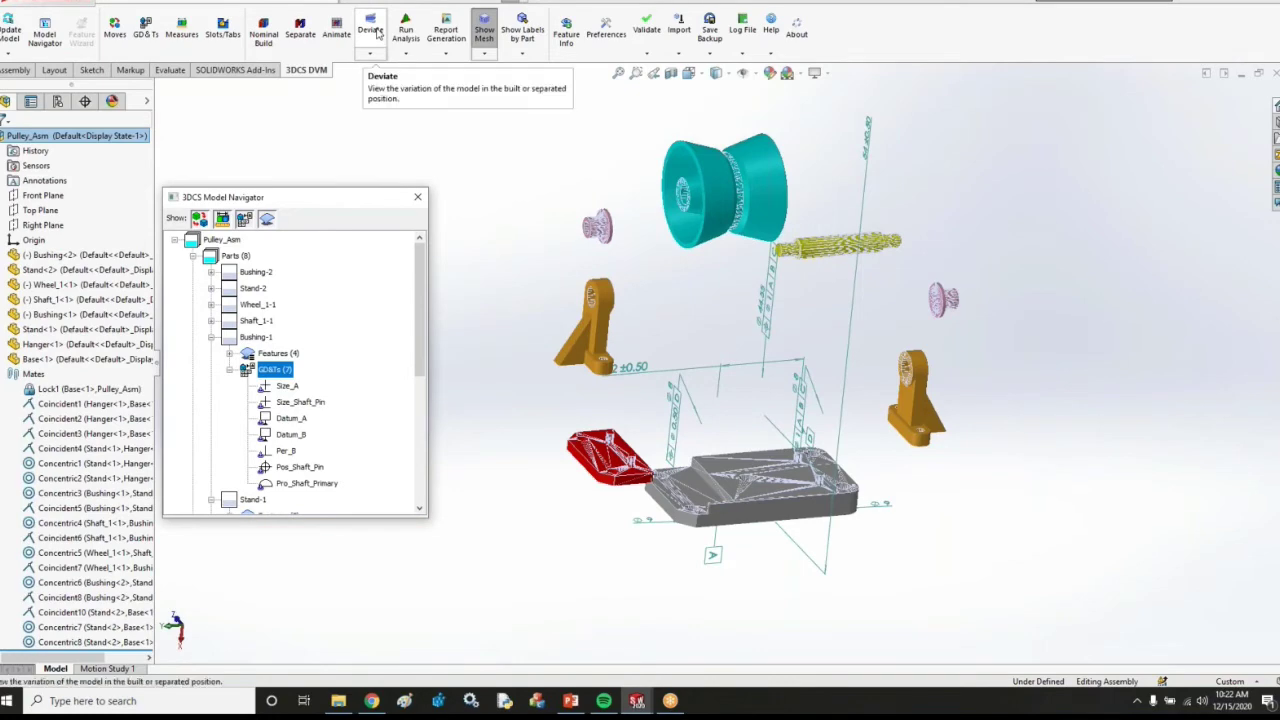
{"action": "left_click", "coordinate": [378, 33]}
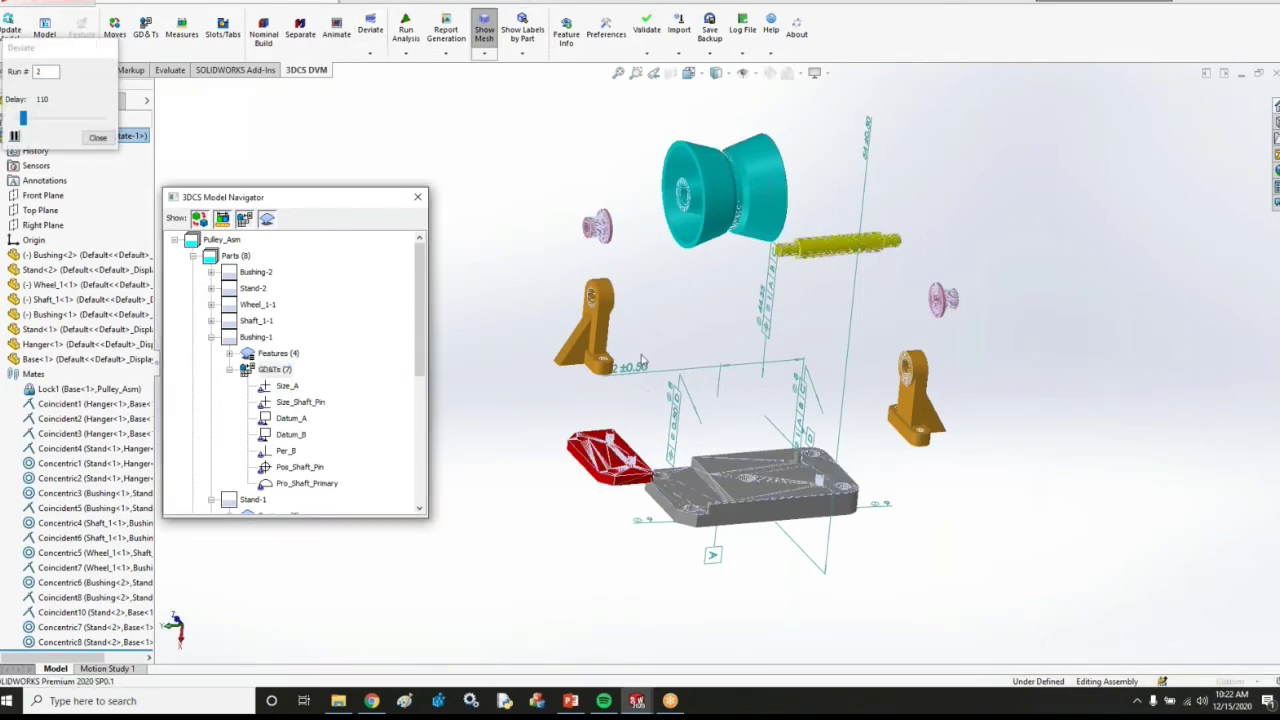
{"action": "scroll", "coordinate": [731, 480], "scroll_direction": "down", "scroll_amount": 4}
{"action": "scroll", "coordinate": [730, 482], "scroll_direction": "down", "scroll_amount": 5}
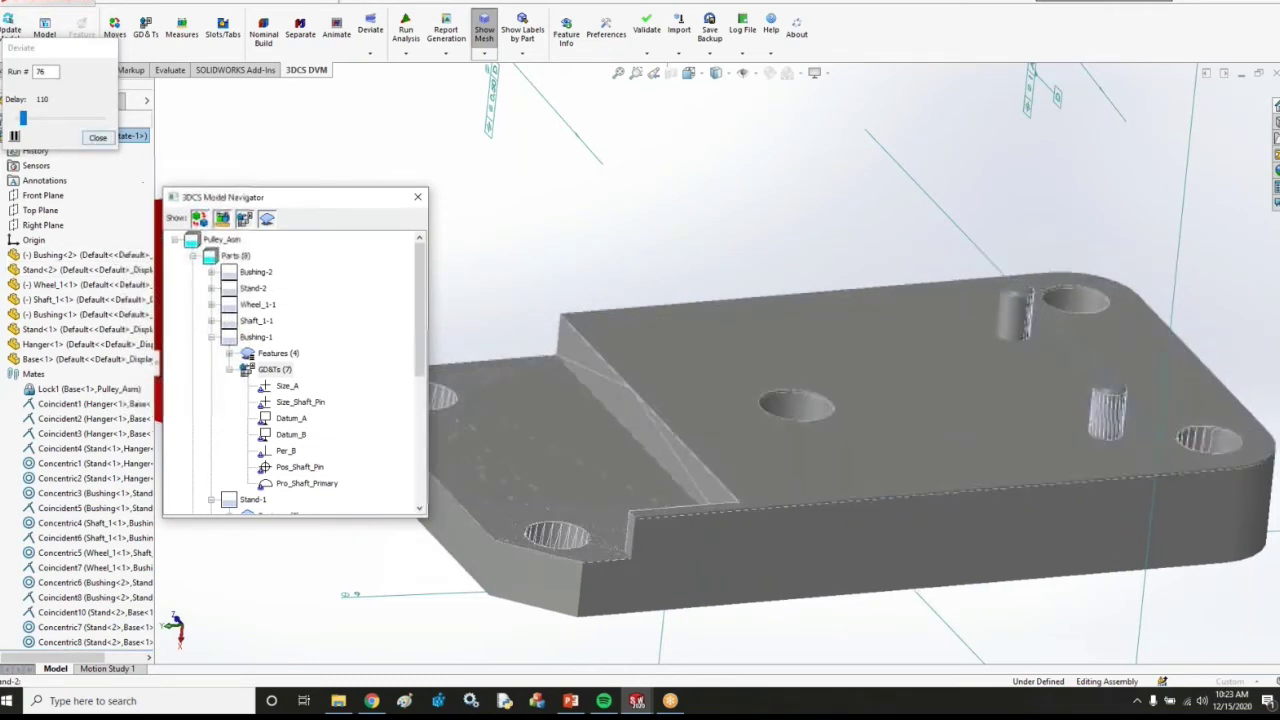
{"action": "left_click", "coordinate": [94, 139]}
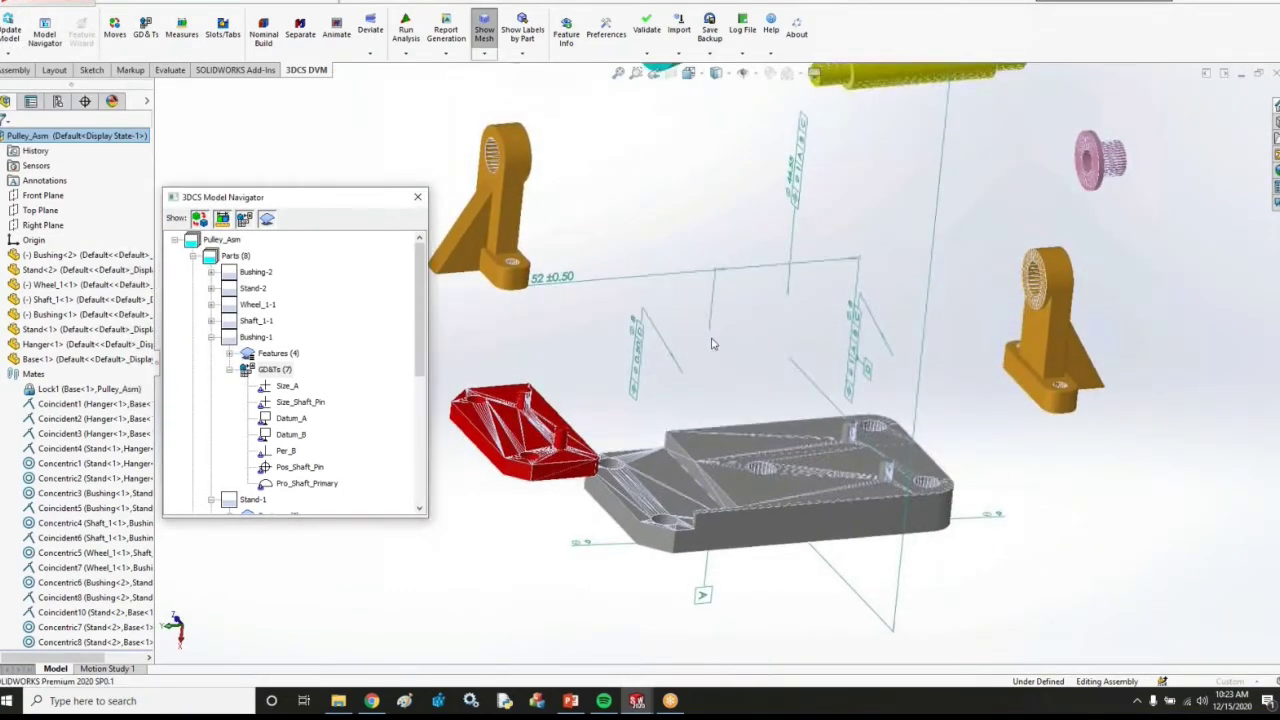
Run Update Measures on Pulley_Asm and list Dim_btw_Bushing_Face and Dim_A_to_Pulley_Center under Measures (2)
{"action": "left_click", "coordinate": [10, 55]}
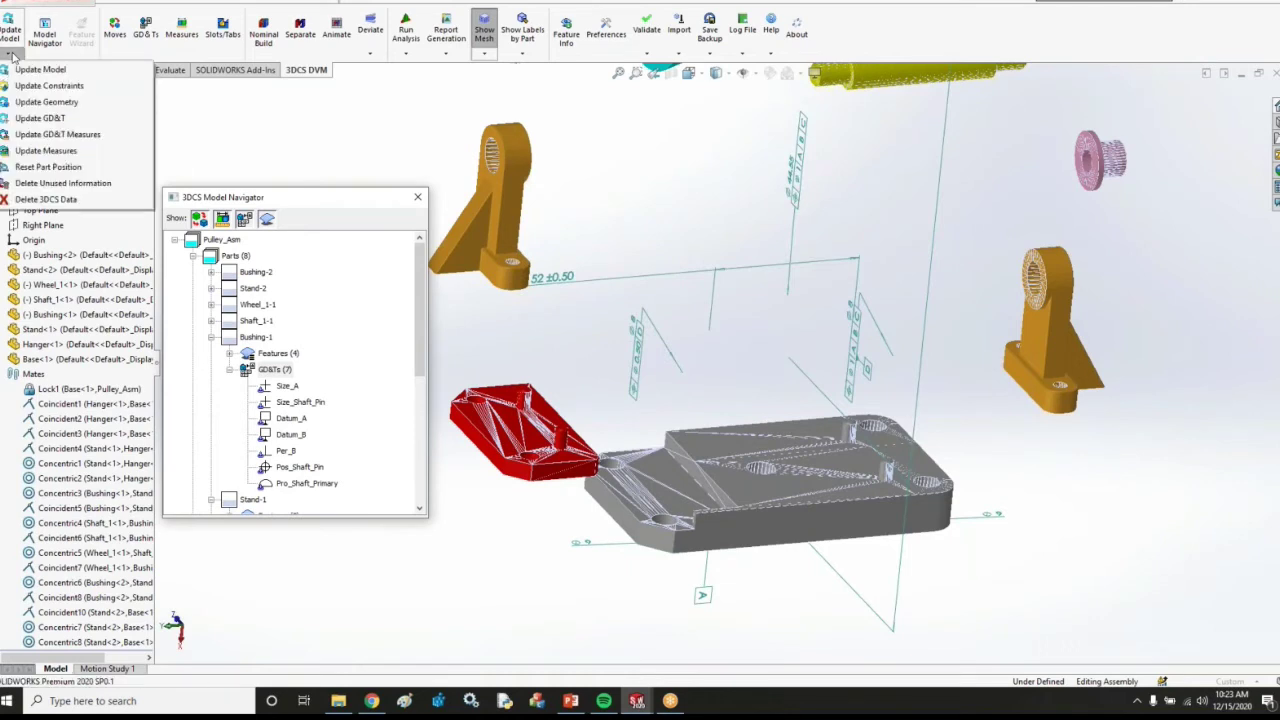
{"action": "left_click", "coordinate": [38, 150]}
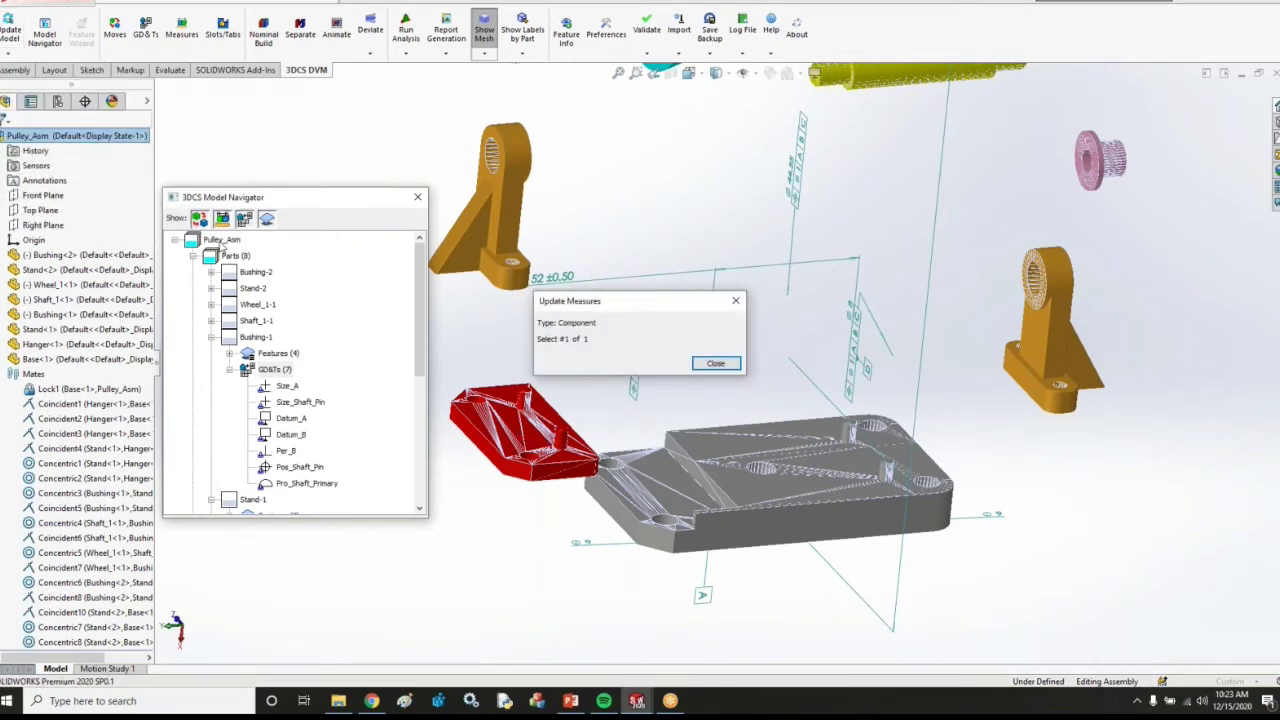
{"action": "left_click", "coordinate": [222, 242]}
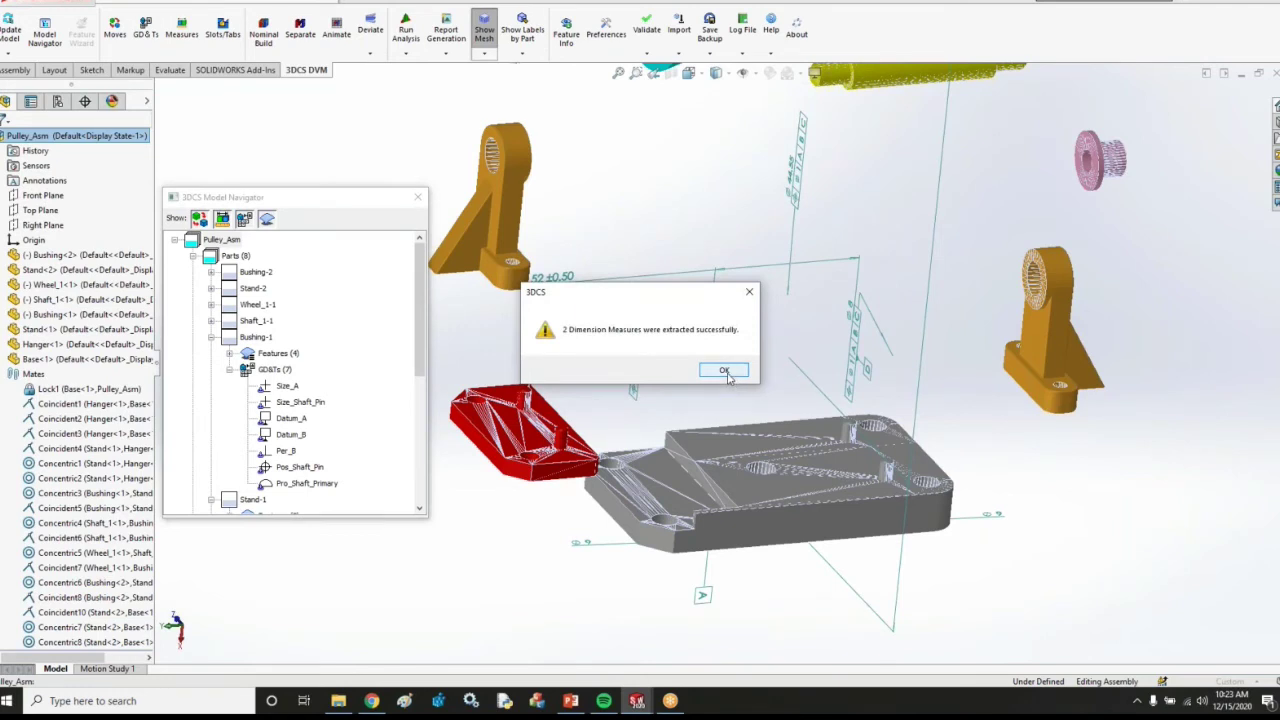
{"action": "left_click", "coordinate": [724, 370]}
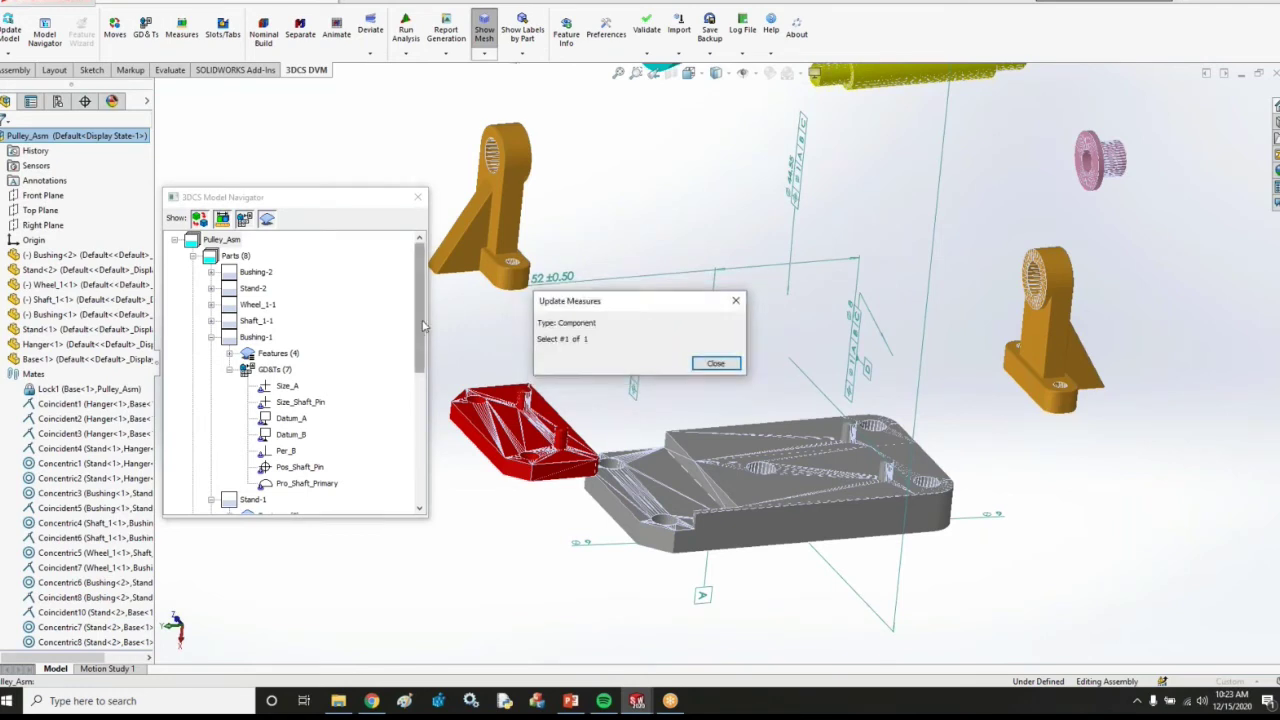
{"action": "left_click_drag", "start_coordinate": [421, 345], "coordinate": [418, 474]}
{"action": "double_click", "coordinate": [248, 499]}
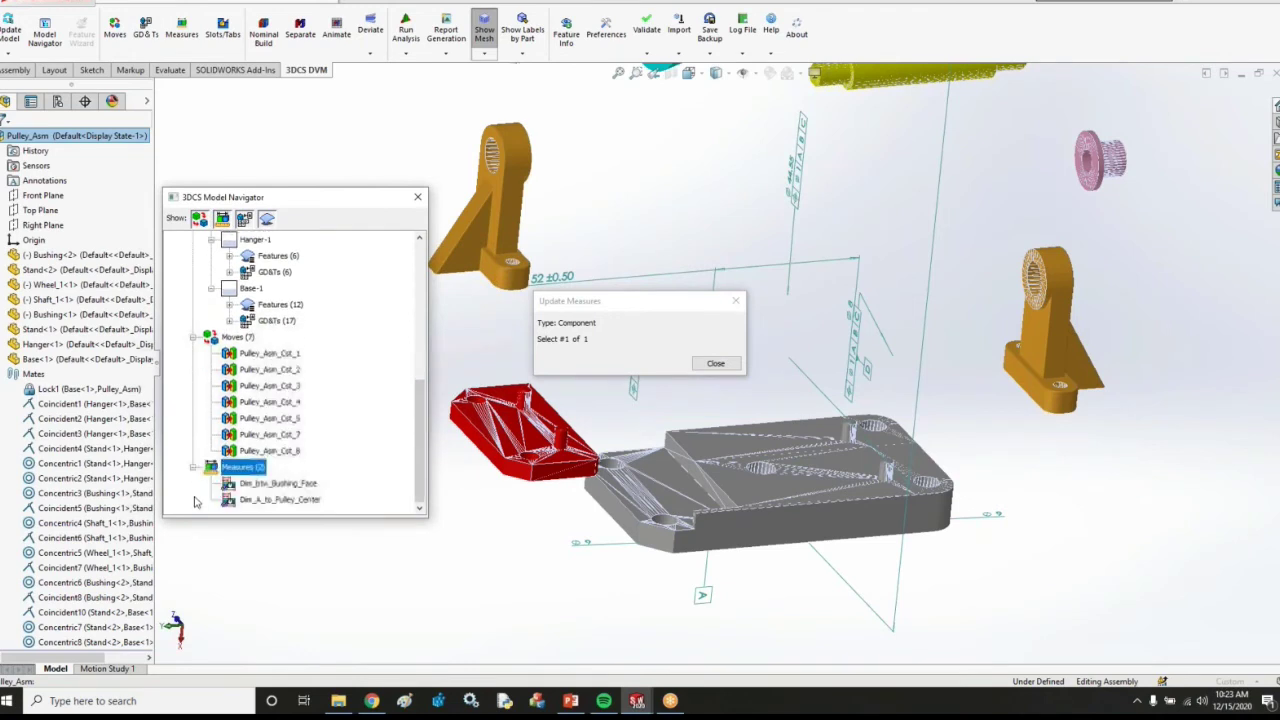
{"action": "left_click", "coordinate": [716, 366]}
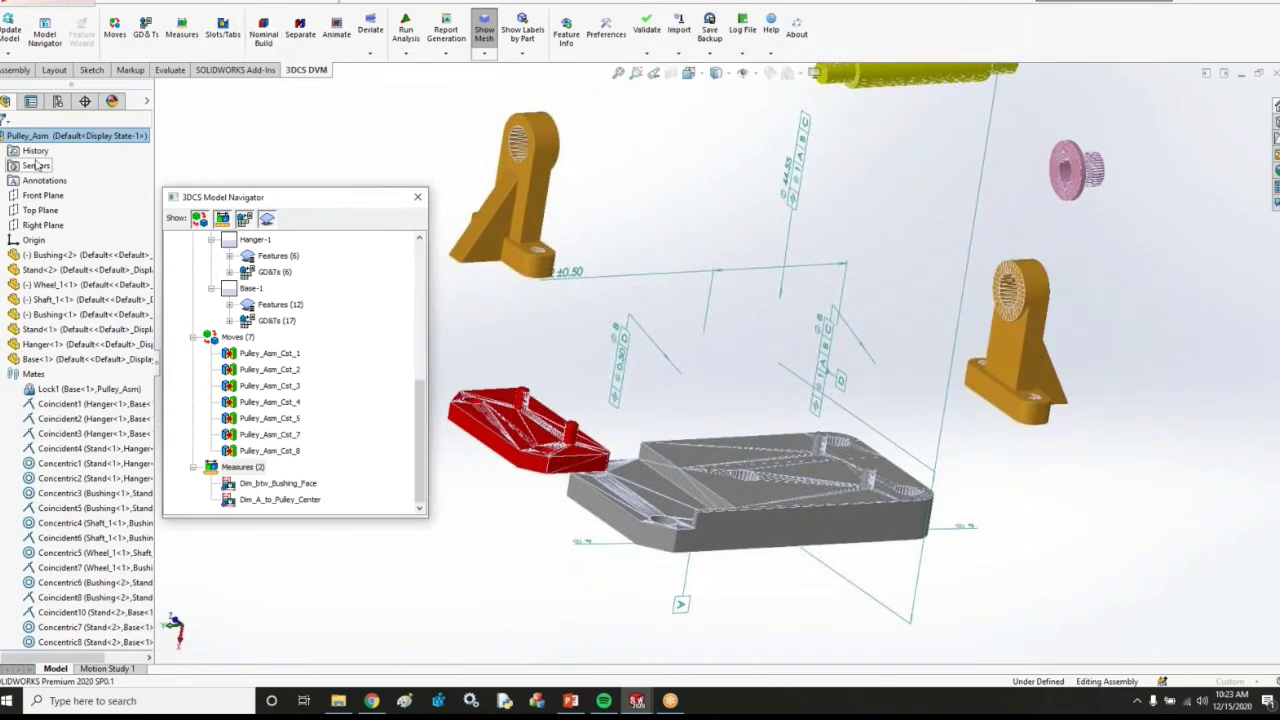
Collapse ExplView1 under the Default configuration and rotate the reassembled pulley to view it from above
{"action": "left_click", "coordinate": [57, 101]}
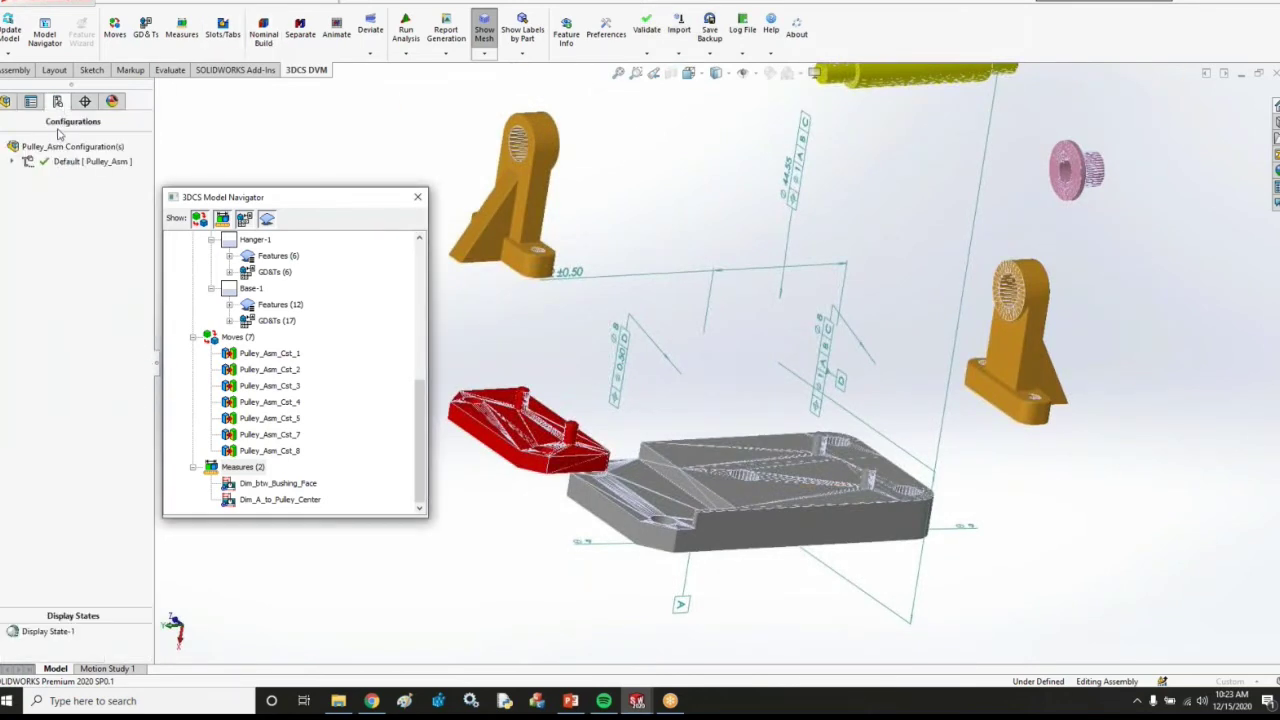
{"action": "left_click", "coordinate": [12, 161]}
{"action": "left_click", "coordinate": [56, 177]}
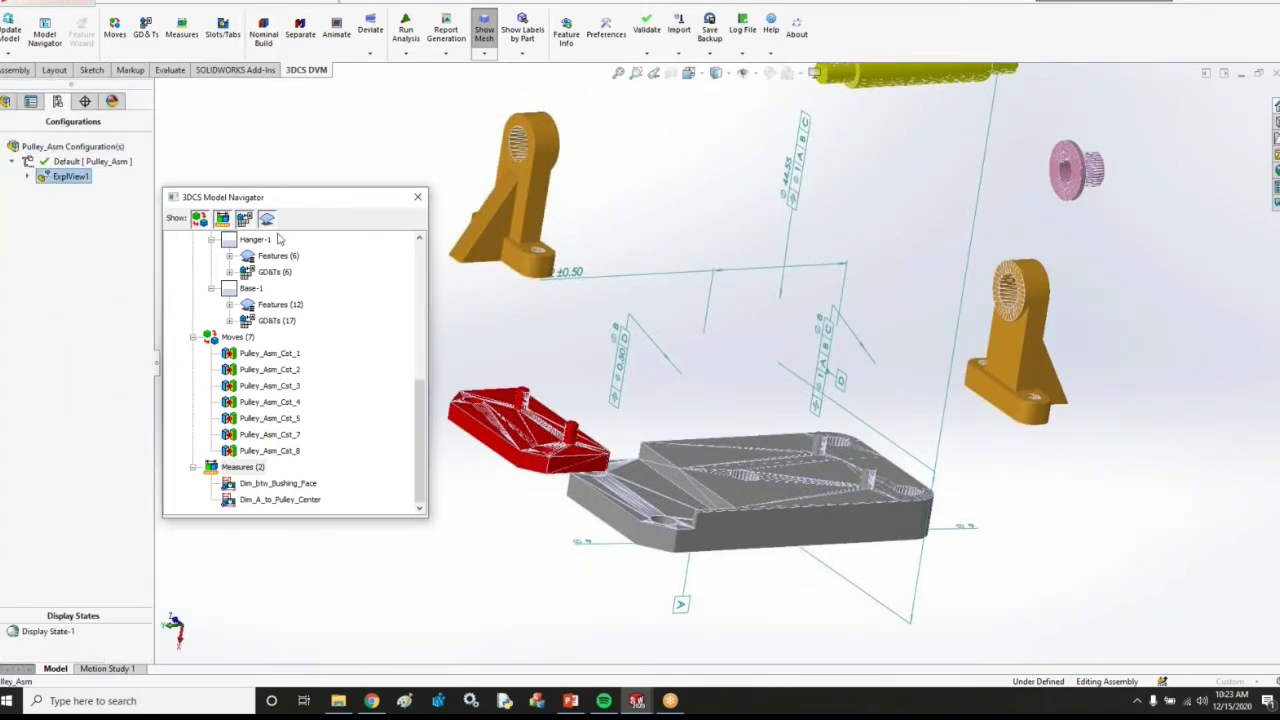
{"action": "double_click", "coordinate": [72, 178]}
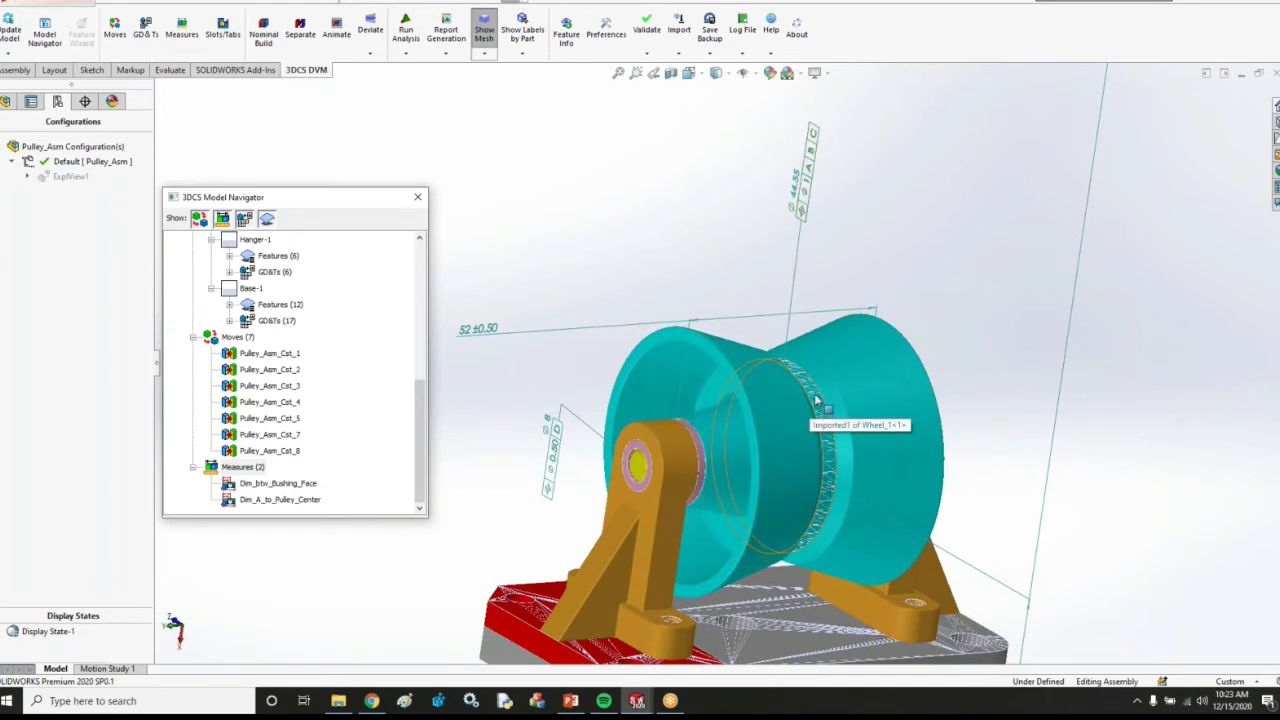
{"action": "middle_click_drag", "start_coordinate": [818, 404], "coordinate": [643, 380]}
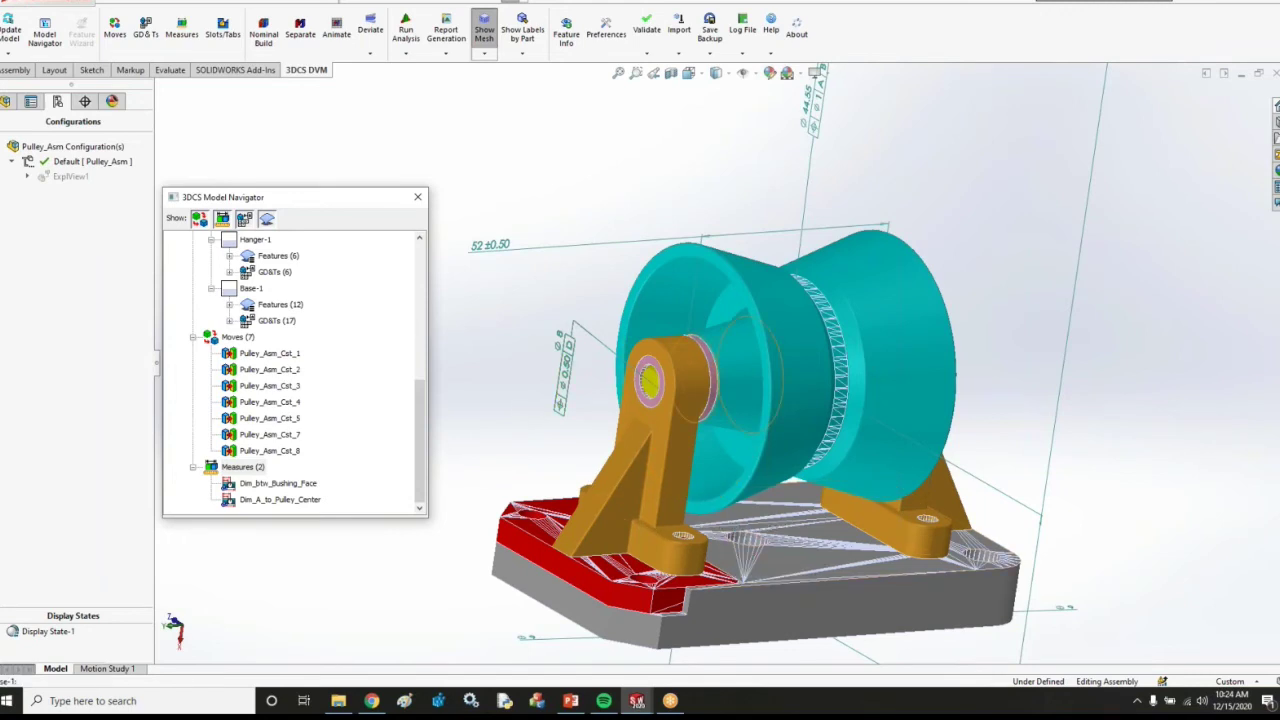
{"action": "left_click", "coordinate": [12, 54]}
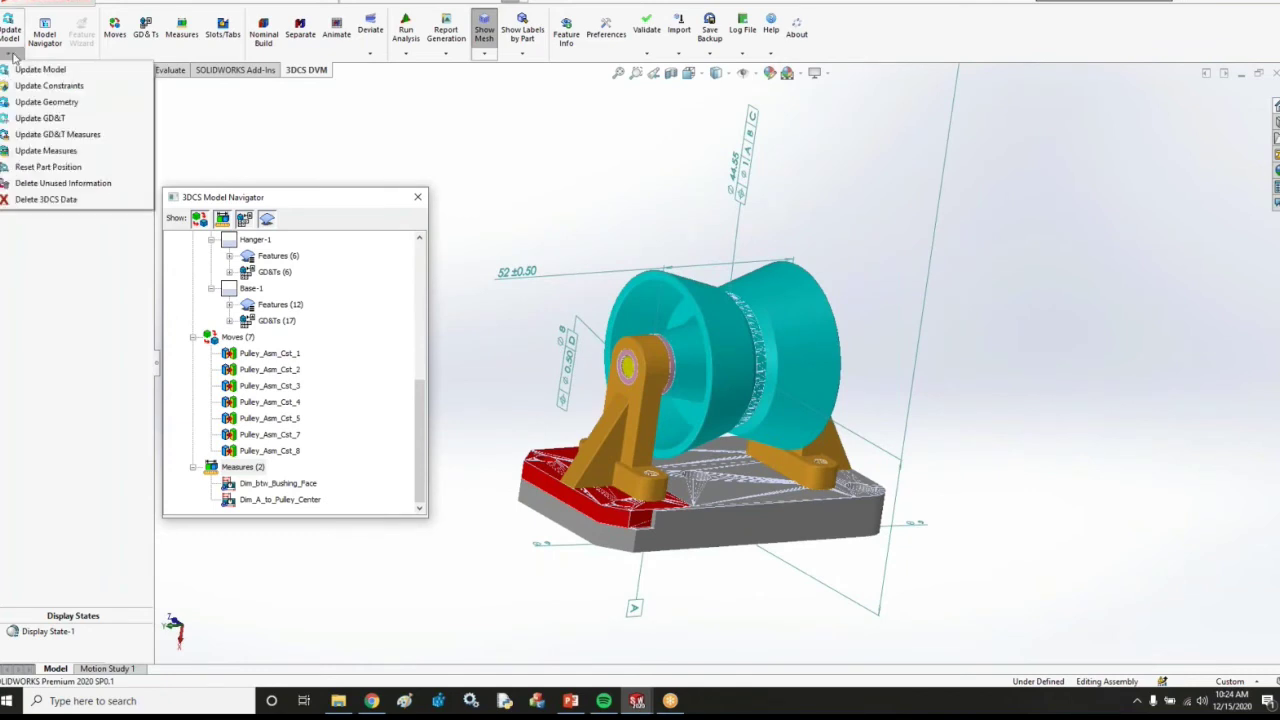
Extract GD&T measures and datums, adding Pos_Bushing_Hole_1, Pos_Bushing_Hole_2 and Pos_Pulley_OD
{"action": "left_click", "coordinate": [41, 134]}
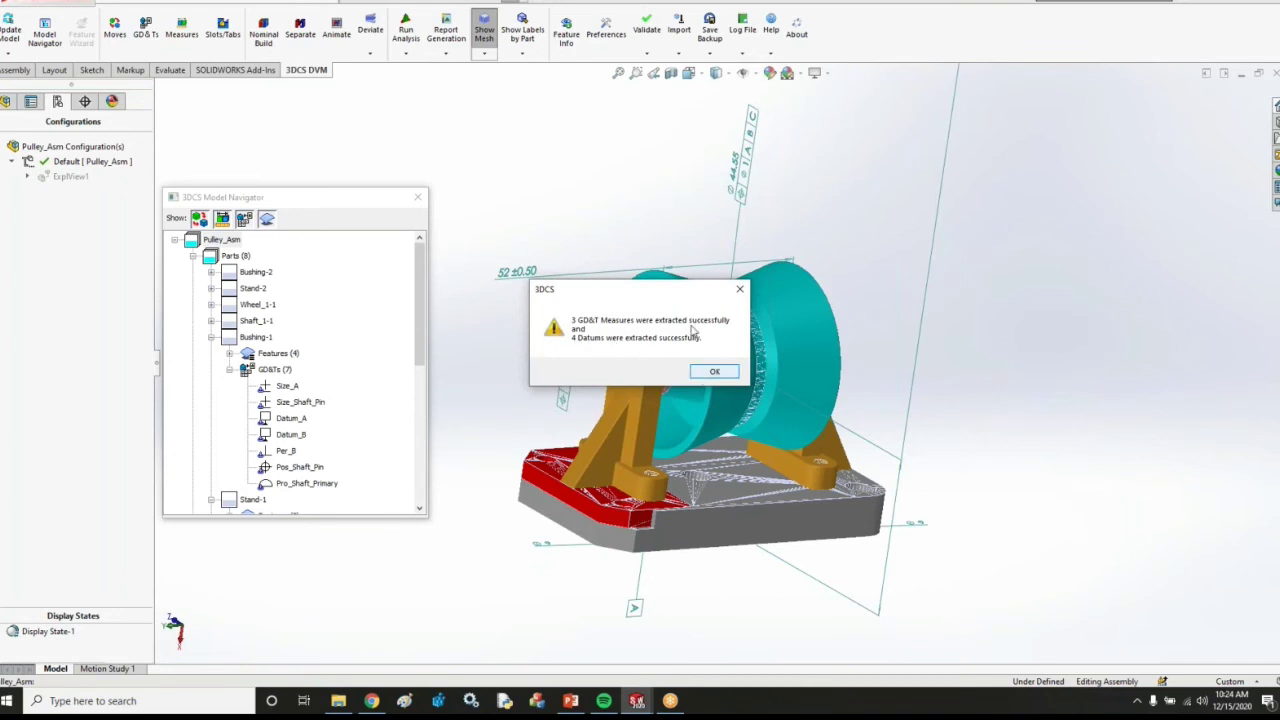
{"action": "left_click", "coordinate": [719, 372]}
{"action": "left_click", "coordinate": [712, 364]}
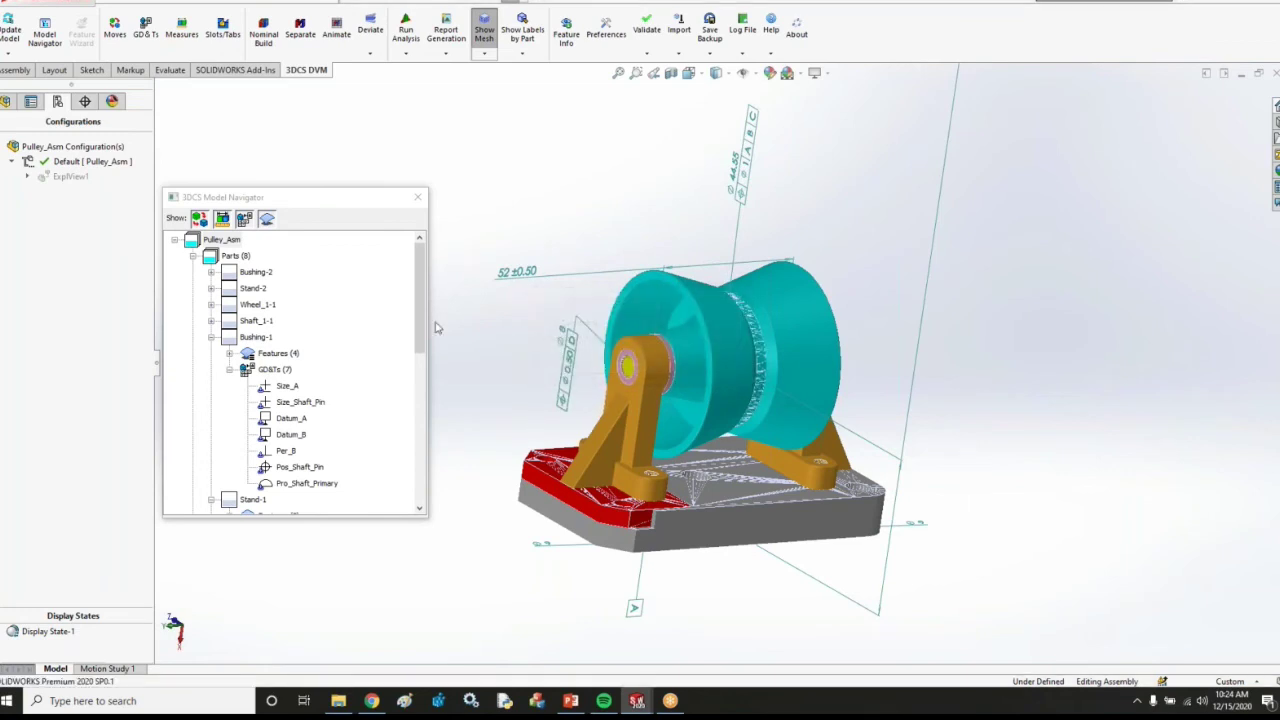
{"action": "left_click_drag", "start_coordinate": [421, 330], "coordinate": [422, 479]}
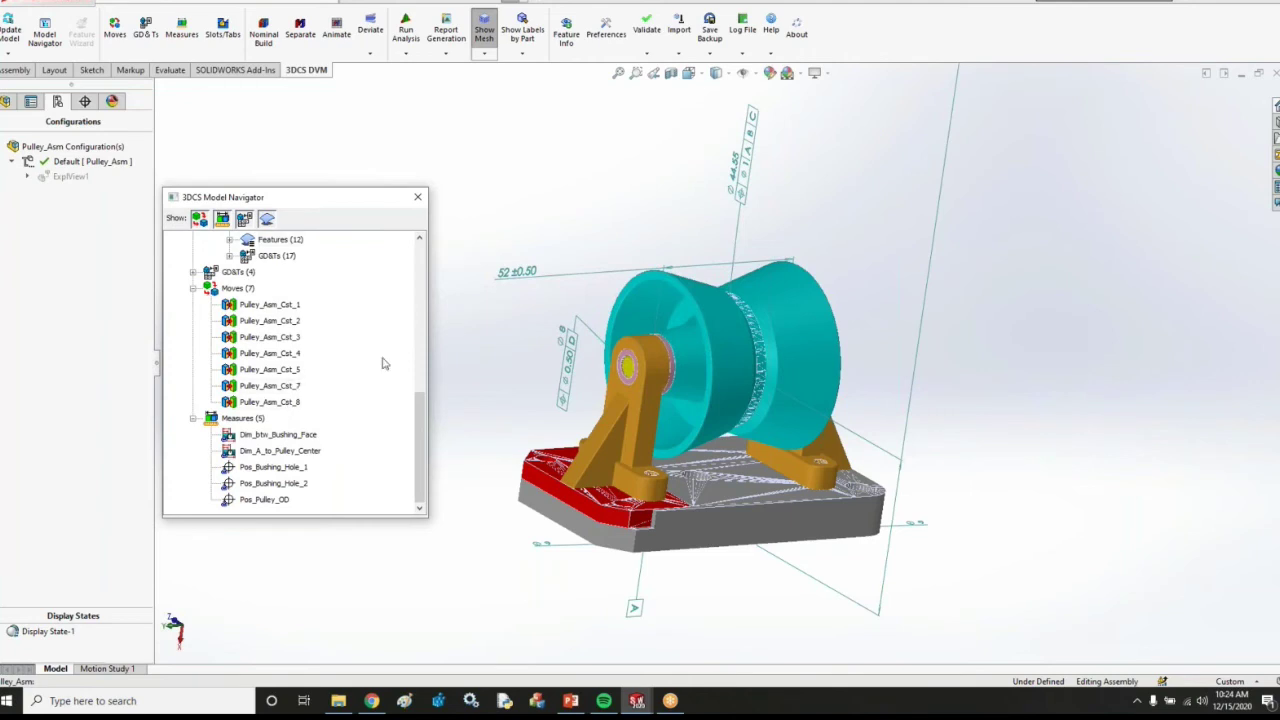
Preview the deviations once more, then run the analysis, overwriting the existing Pulley_Asm.hlm results
{"action": "left_click", "coordinate": [368, 29]}
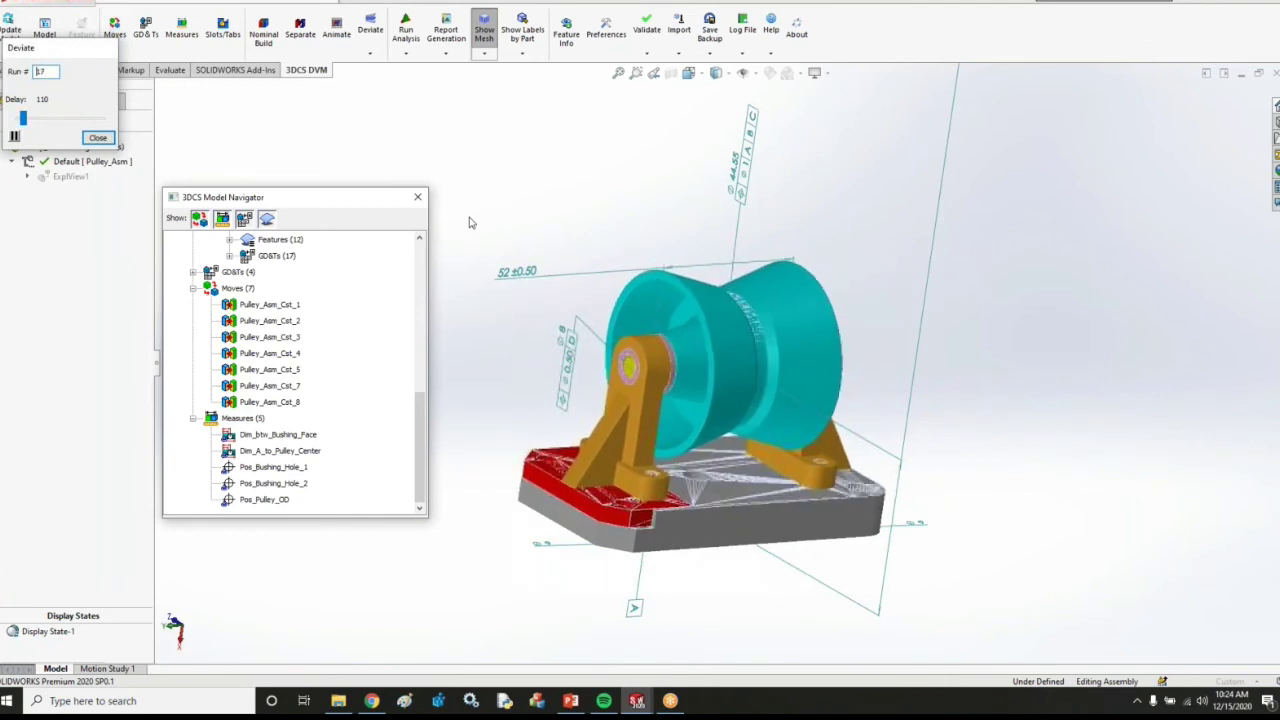
{"action": "left_click", "coordinate": [97, 138]}
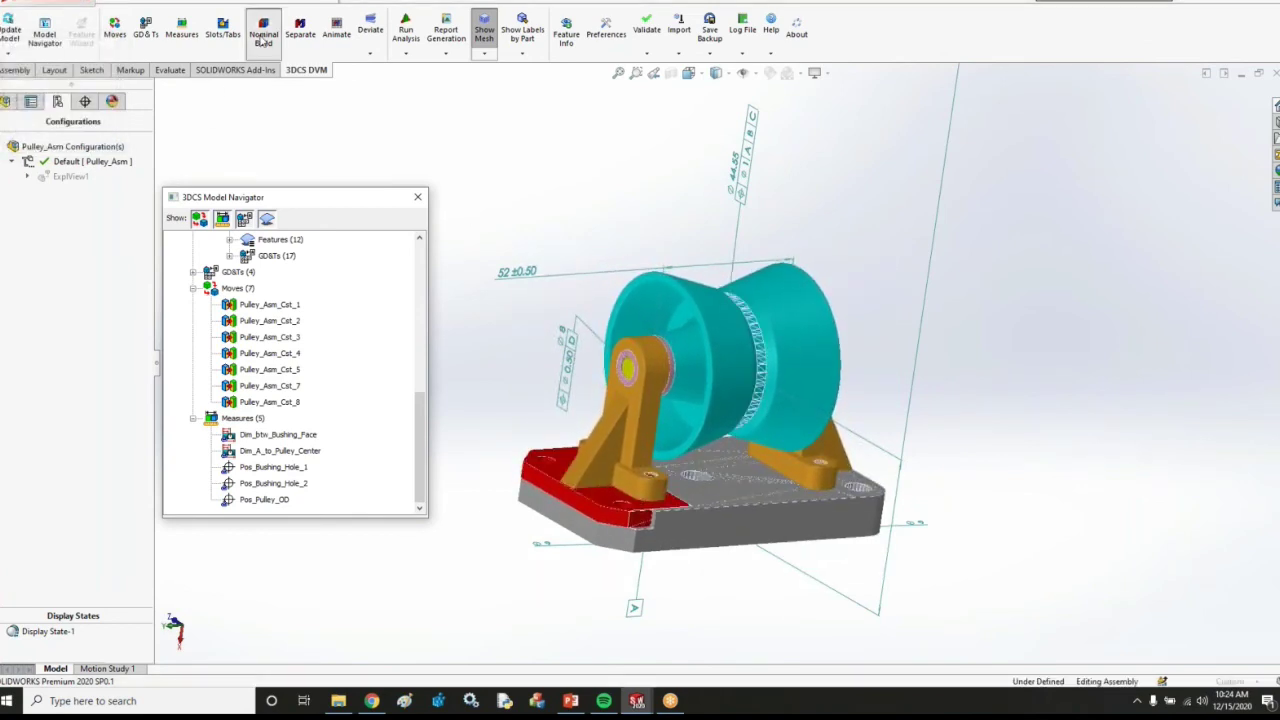
{"action": "left_click", "coordinate": [406, 28]}
{"action": "left_click", "coordinate": [763, 394]}
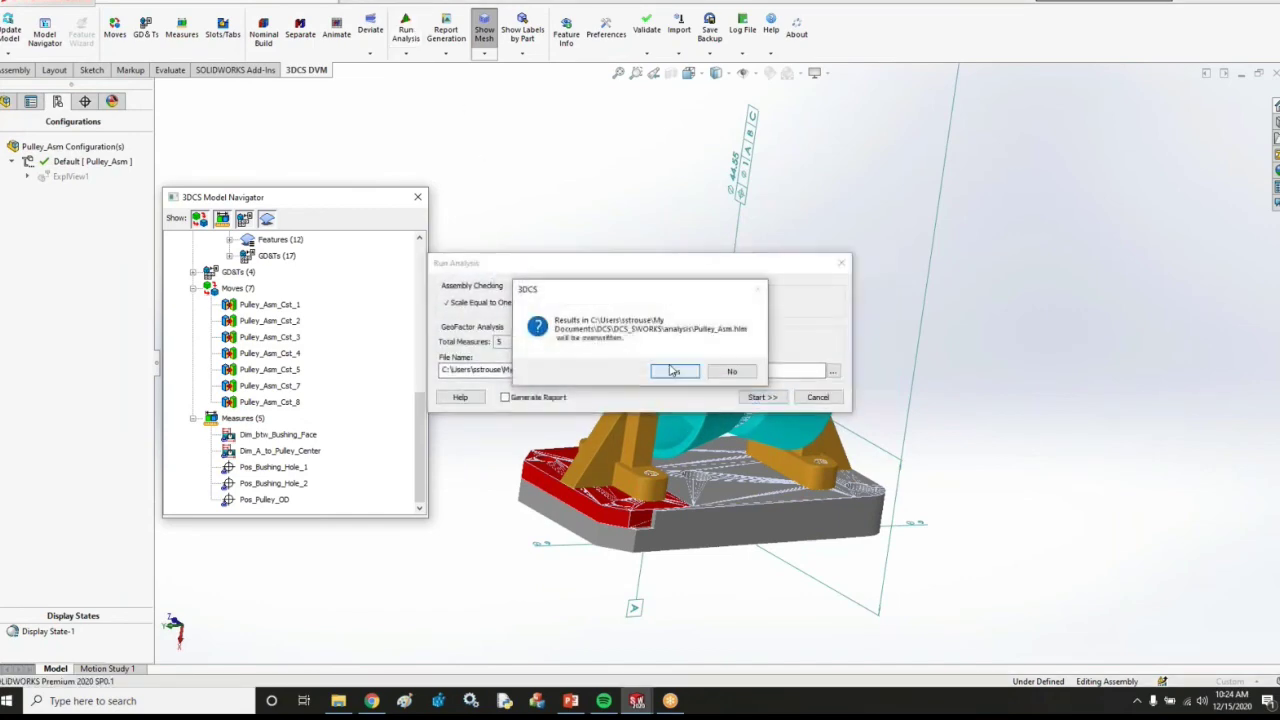